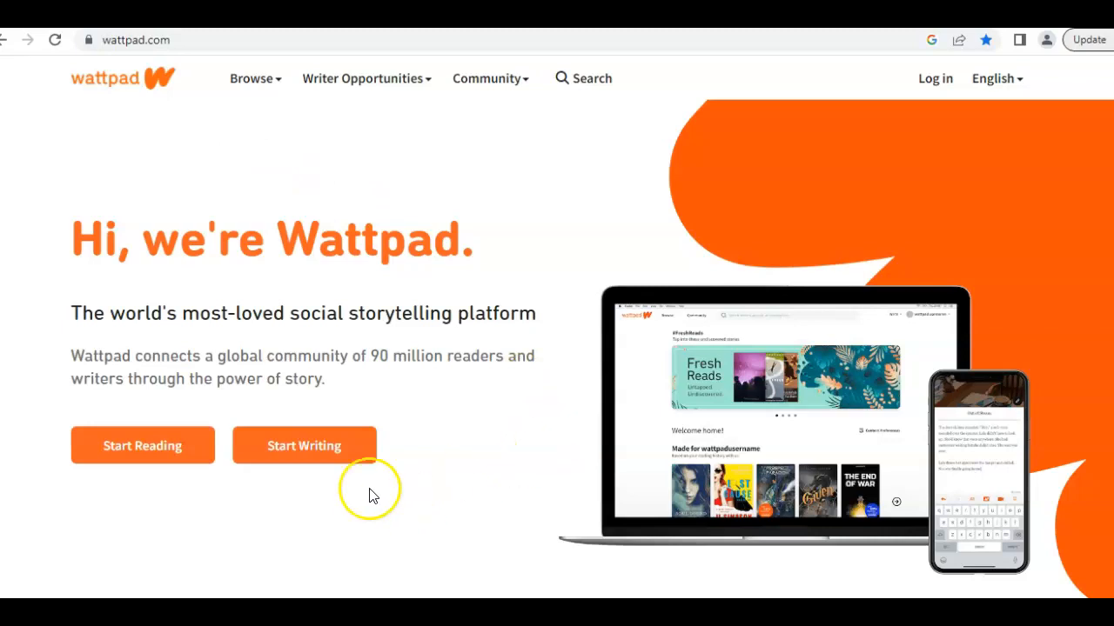
Start signing up to write with an email account and go to the username field of the registration form
click(305, 447)
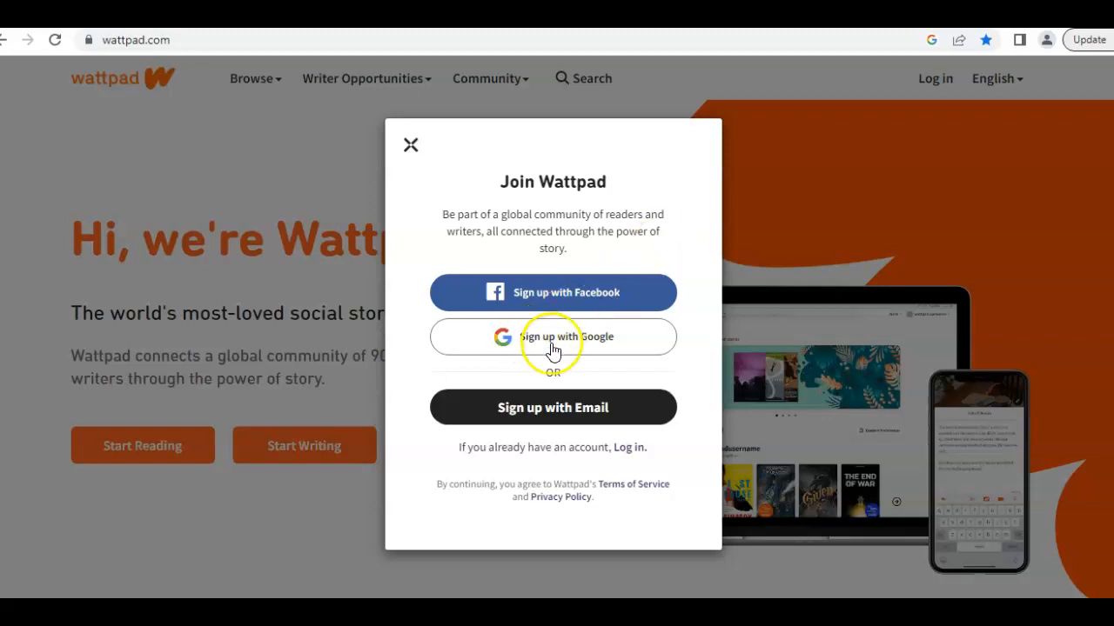
click(557, 416)
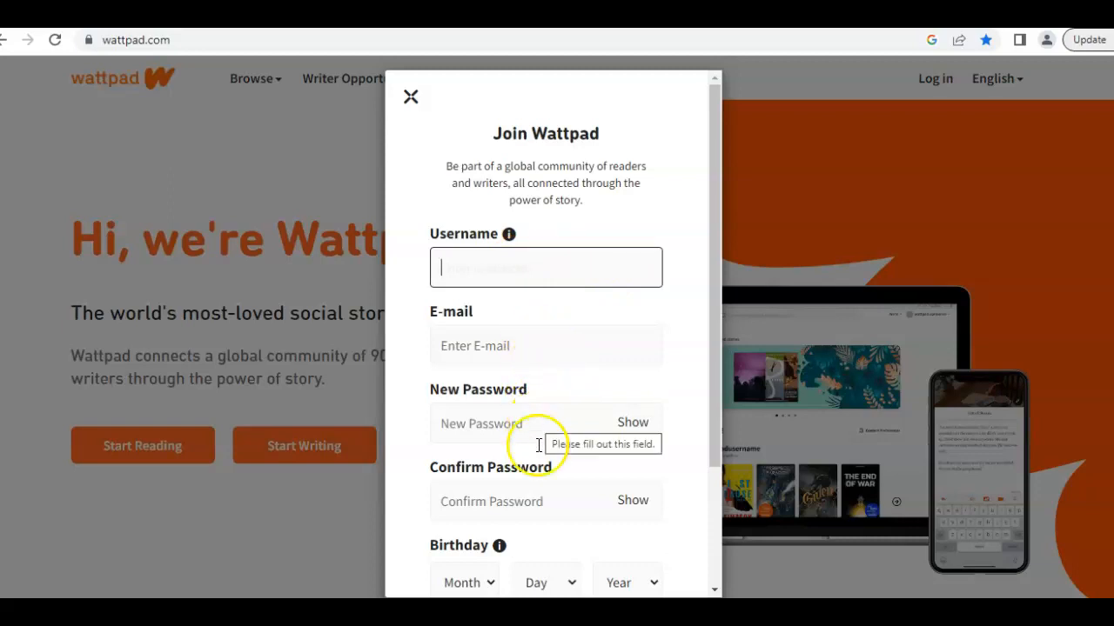
drag(712, 338, 694, 517)
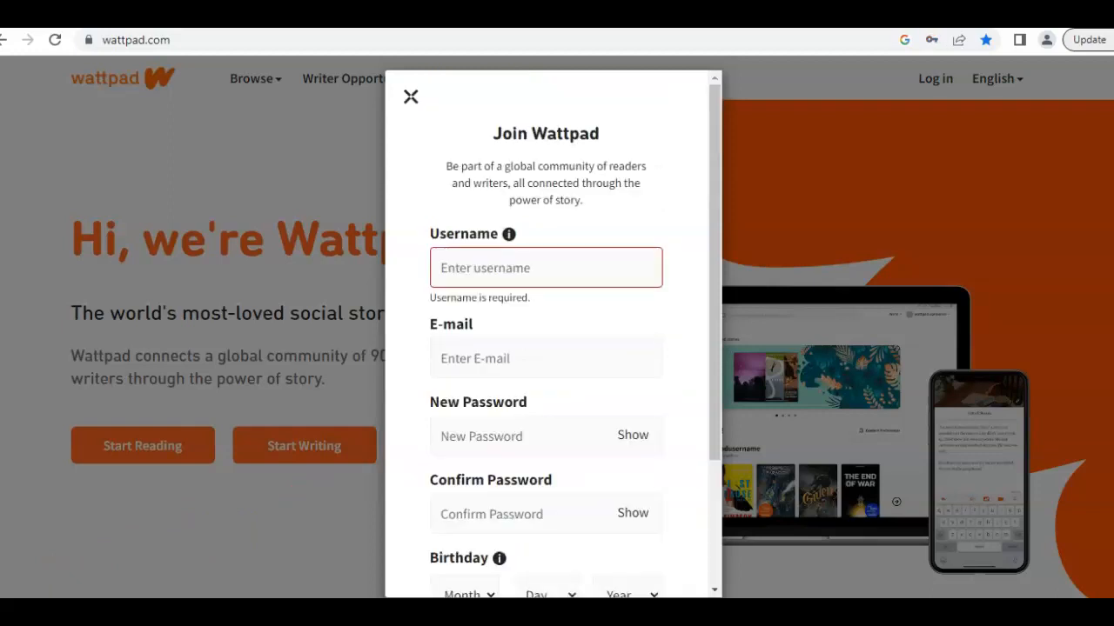
click(500, 433)
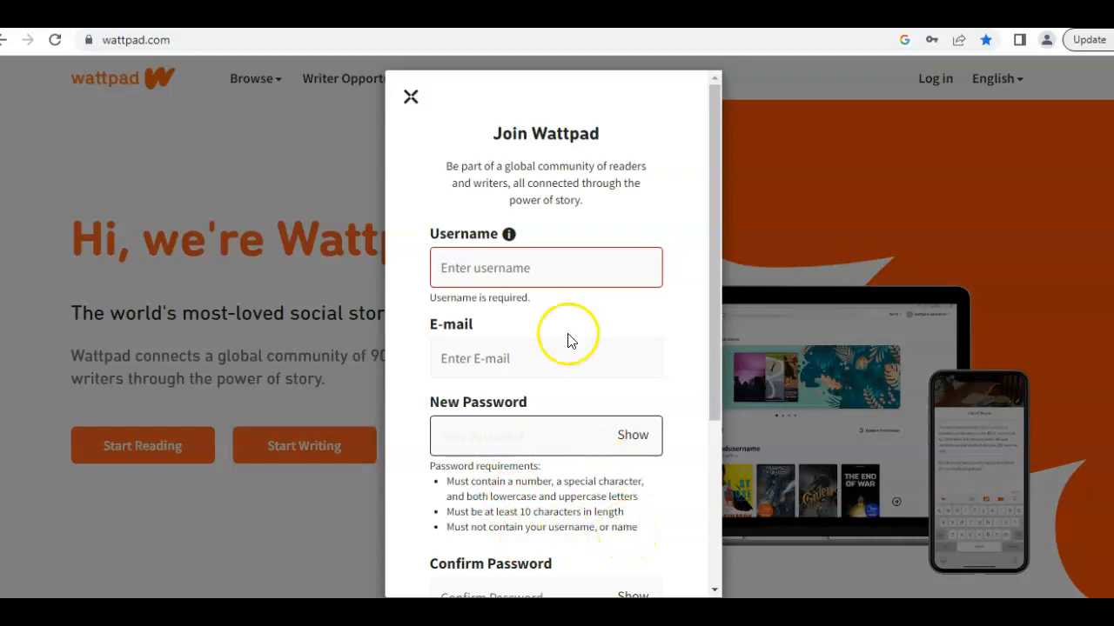
click(546, 279)
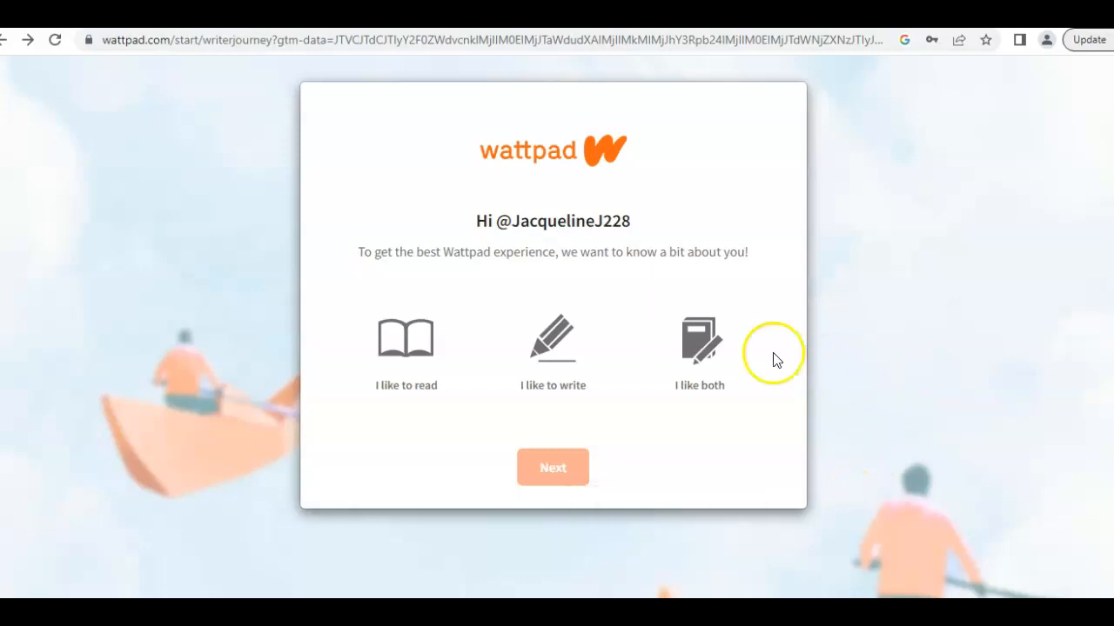
Choose "I like both" for reading and writing and continue to the next onboarding question
click(698, 346)
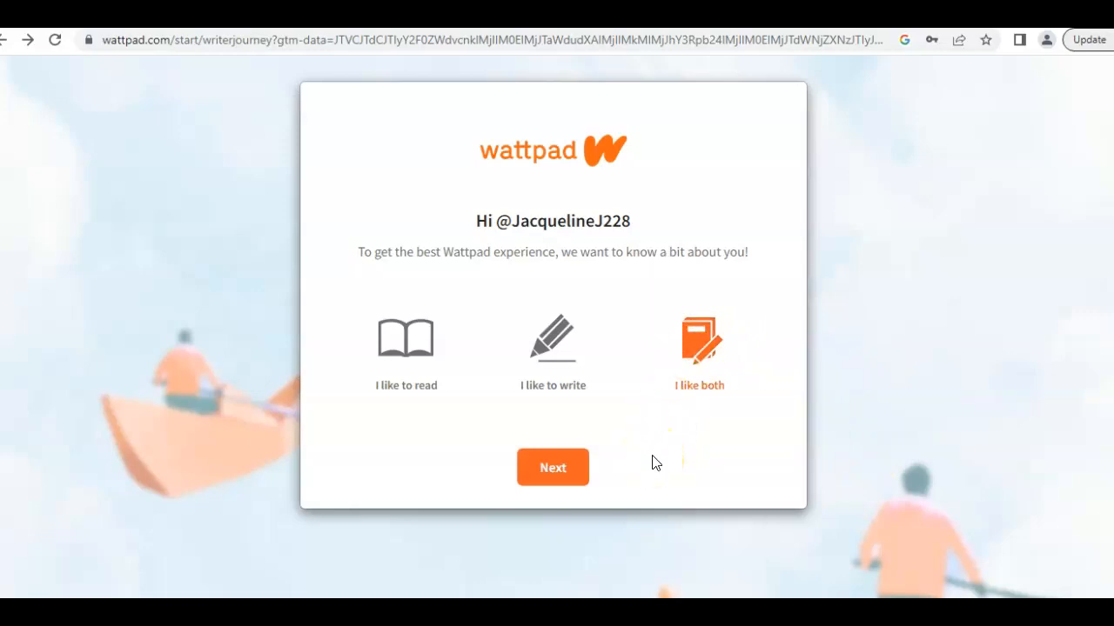
click(561, 466)
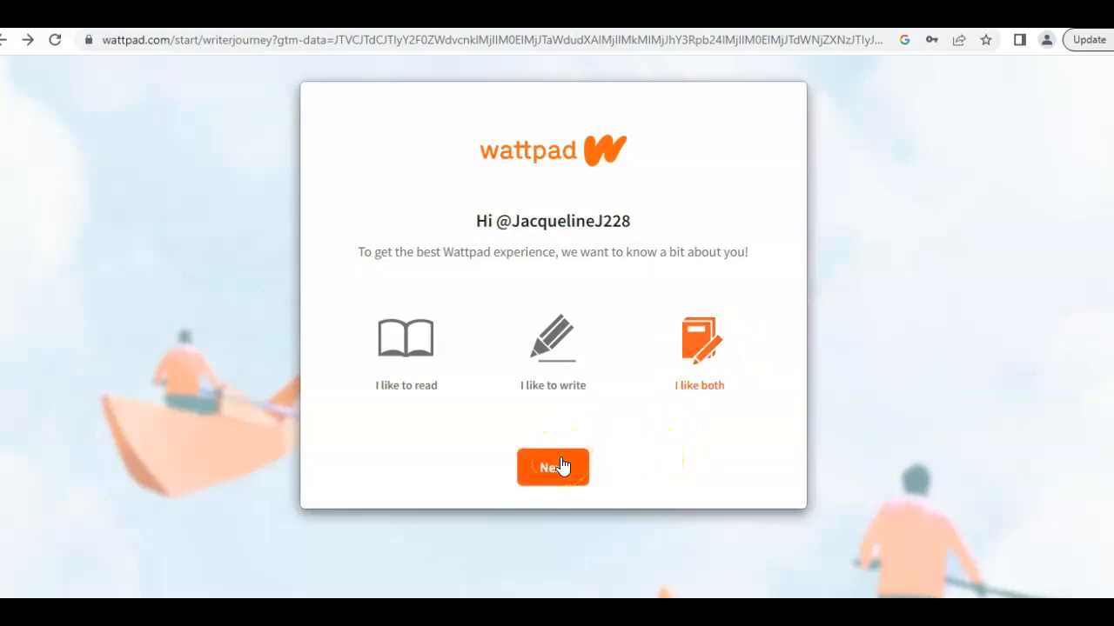
click(572, 470)
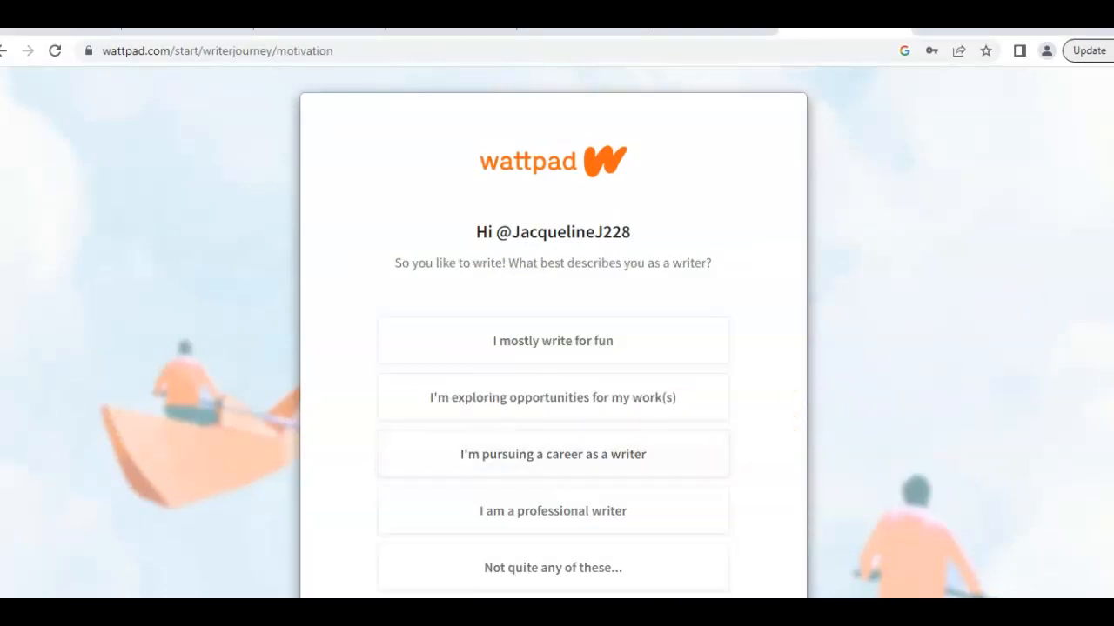
Answer "I mostly write for fun" and "Yes" to having finished a novel, and submit "She" as the pronoun
scroll(1088, 322, down, 1)
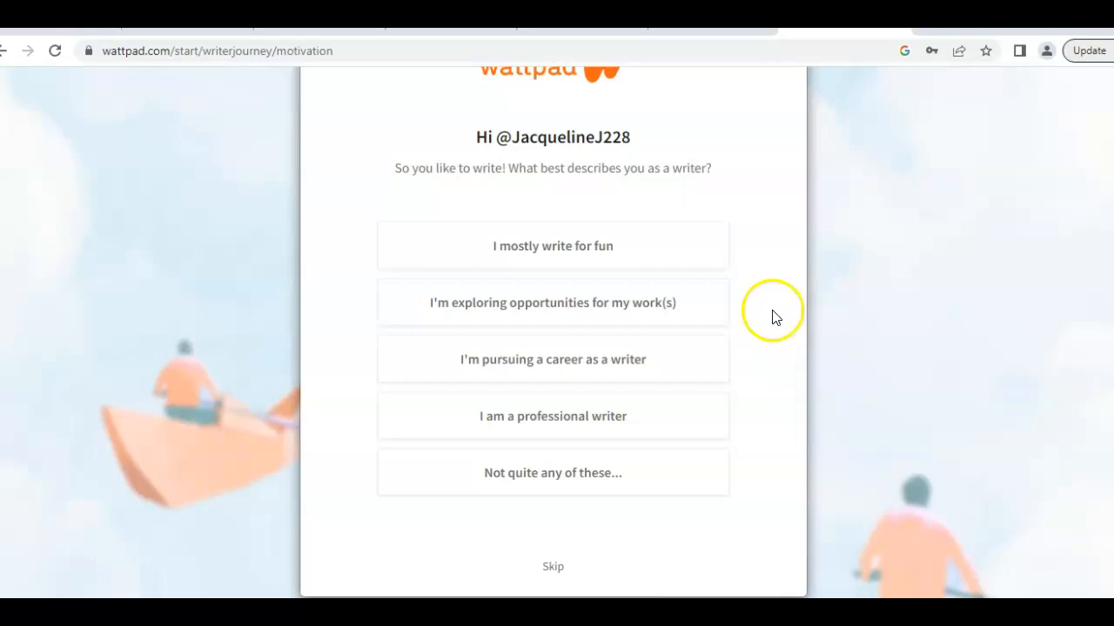
click(557, 254)
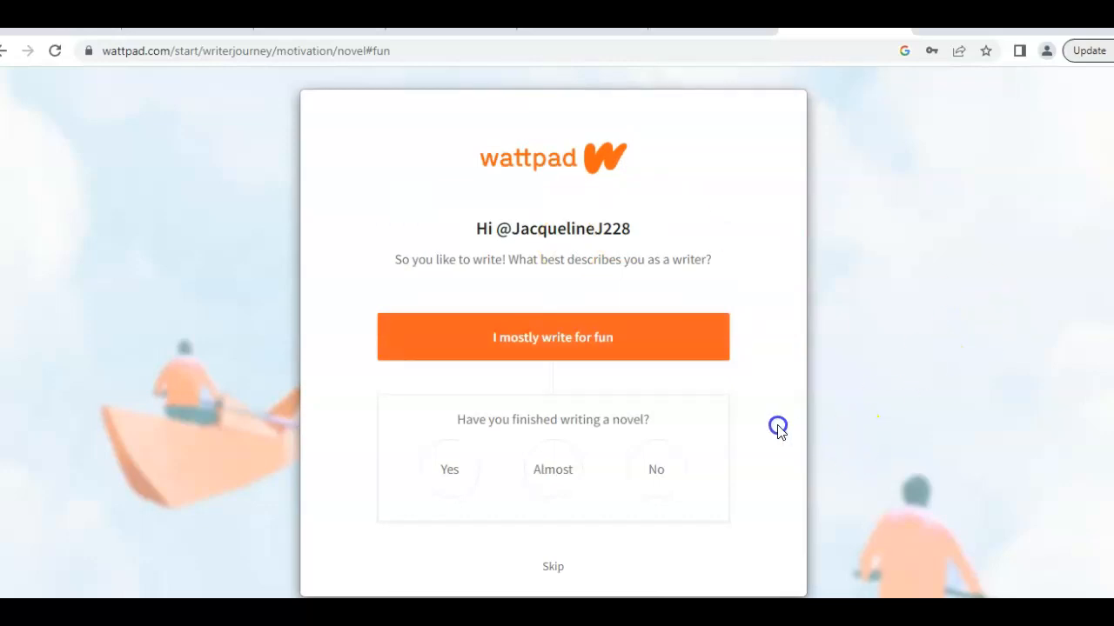
click(449, 475)
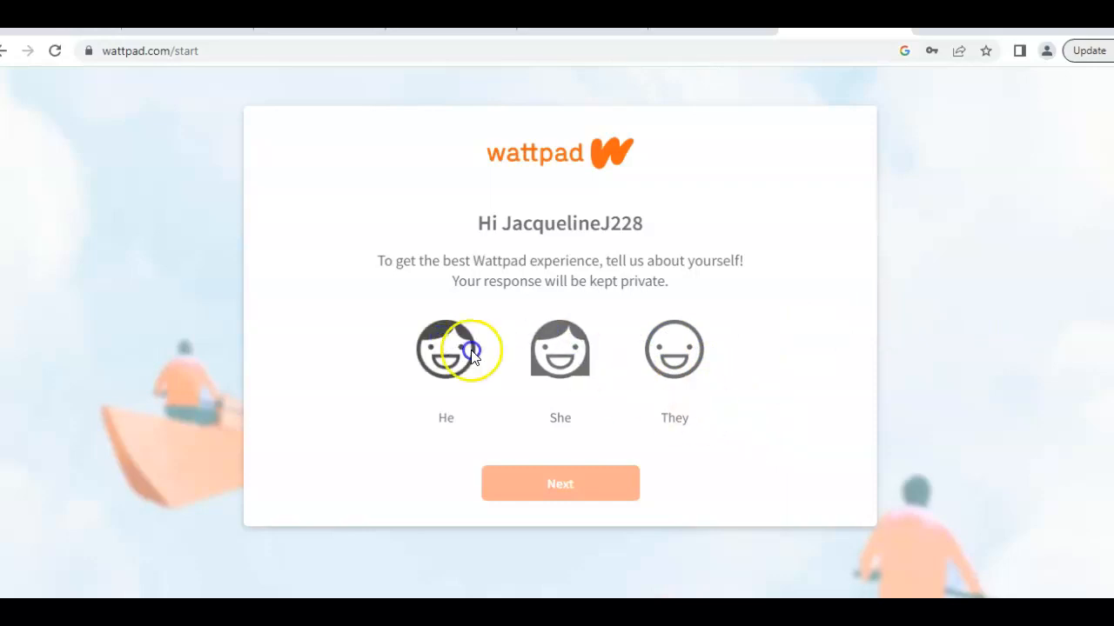
click(561, 348)
click(566, 487)
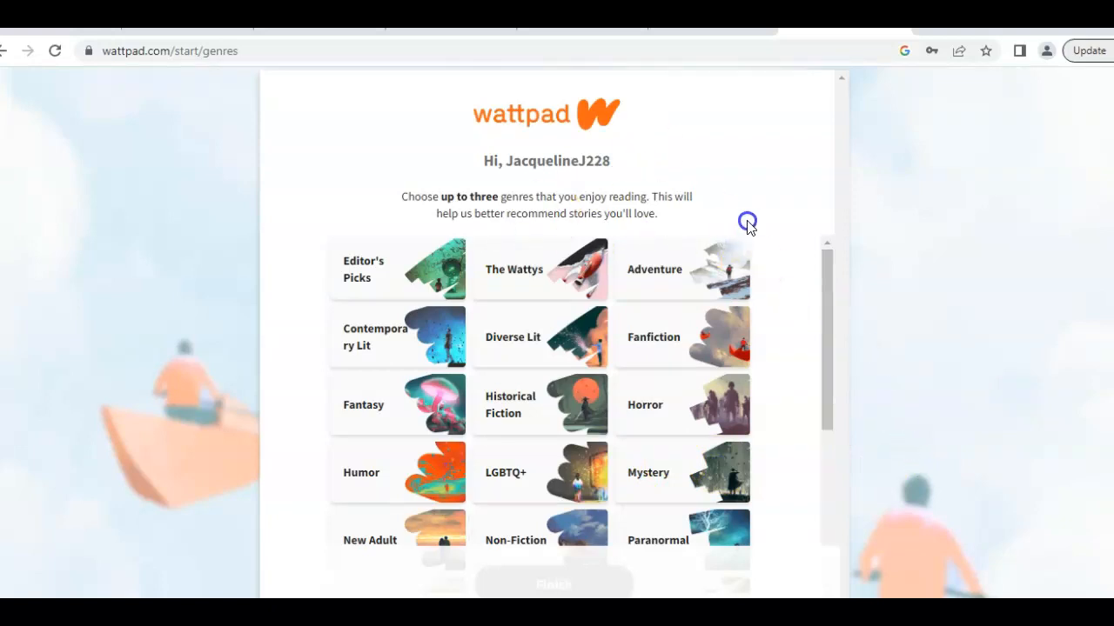
Select Fantasy, Non-Fiction and Short Story as favourite genres, finish the profile setup and go to the home page
drag(827, 280, 827, 282)
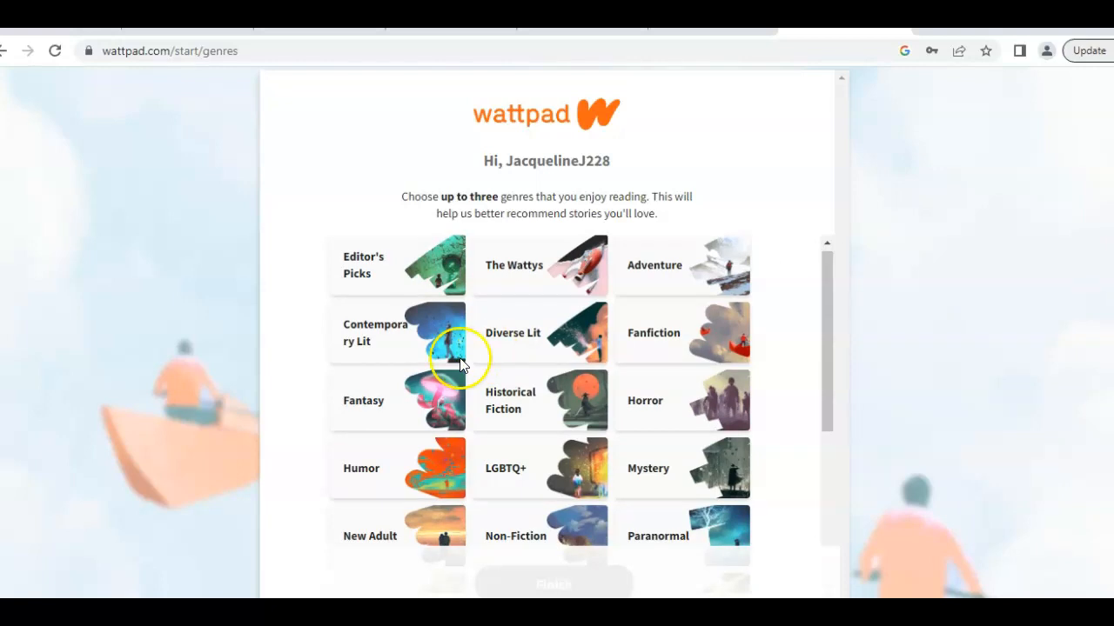
click(378, 415)
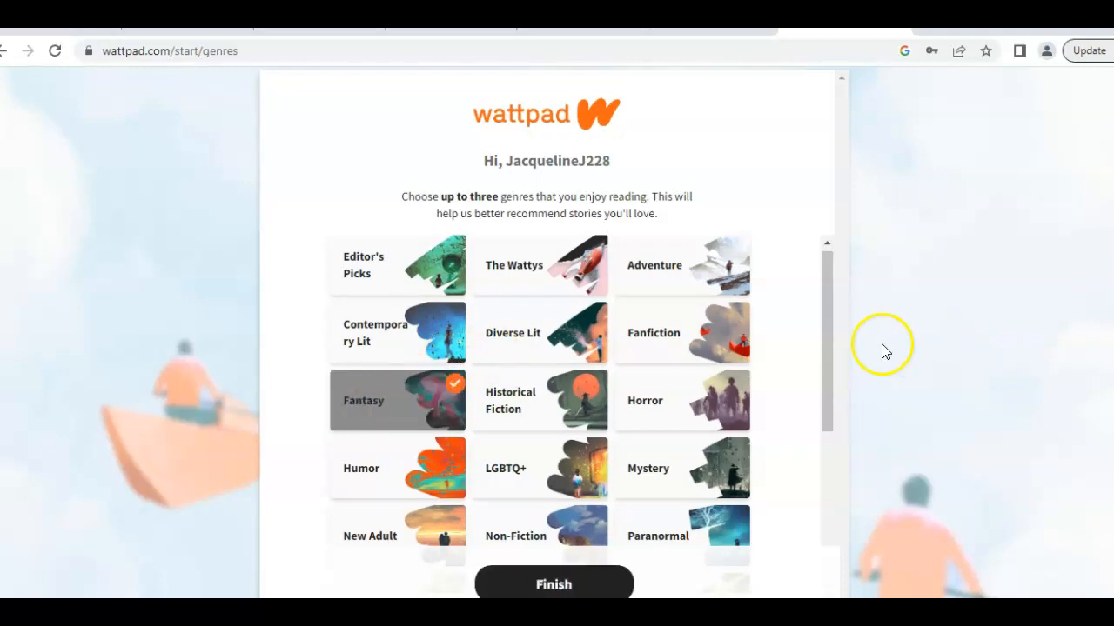
click(537, 534)
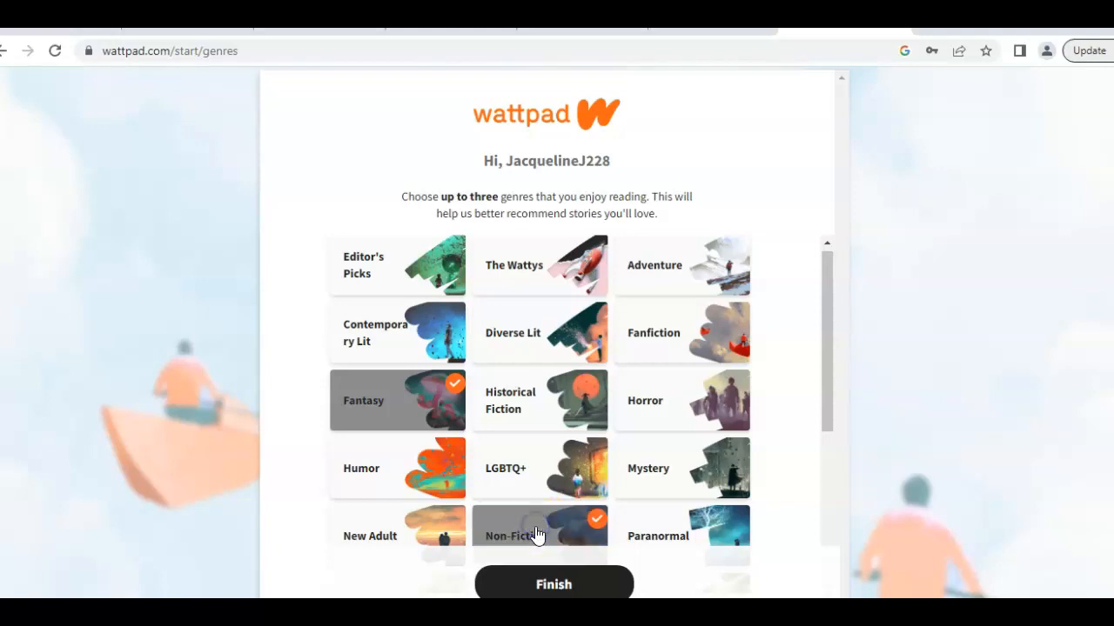
drag(821, 370, 816, 503)
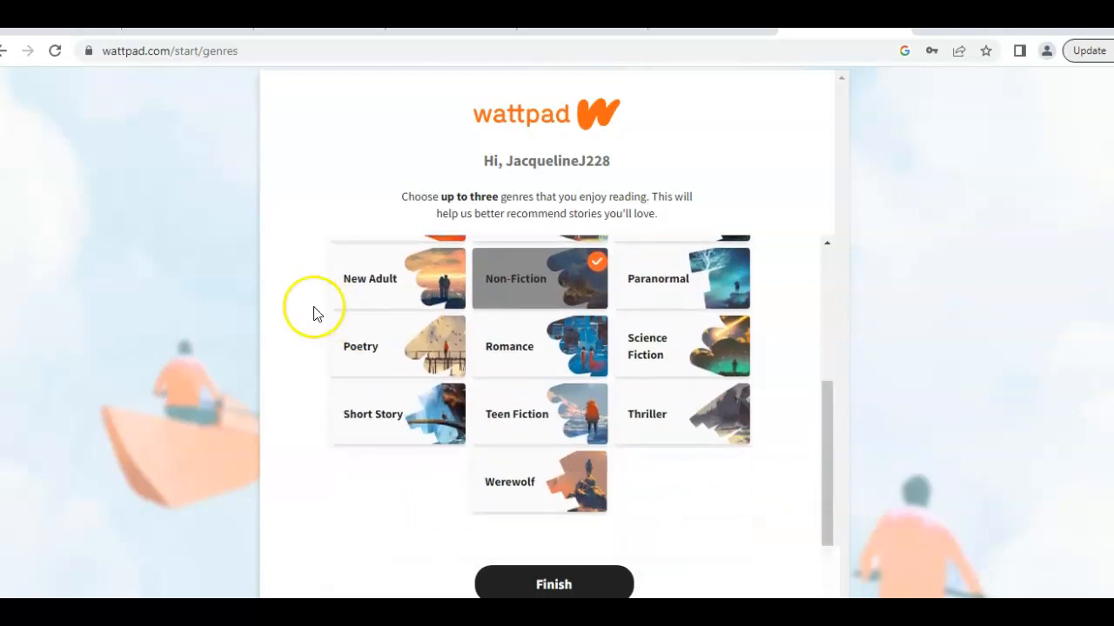
click(348, 418)
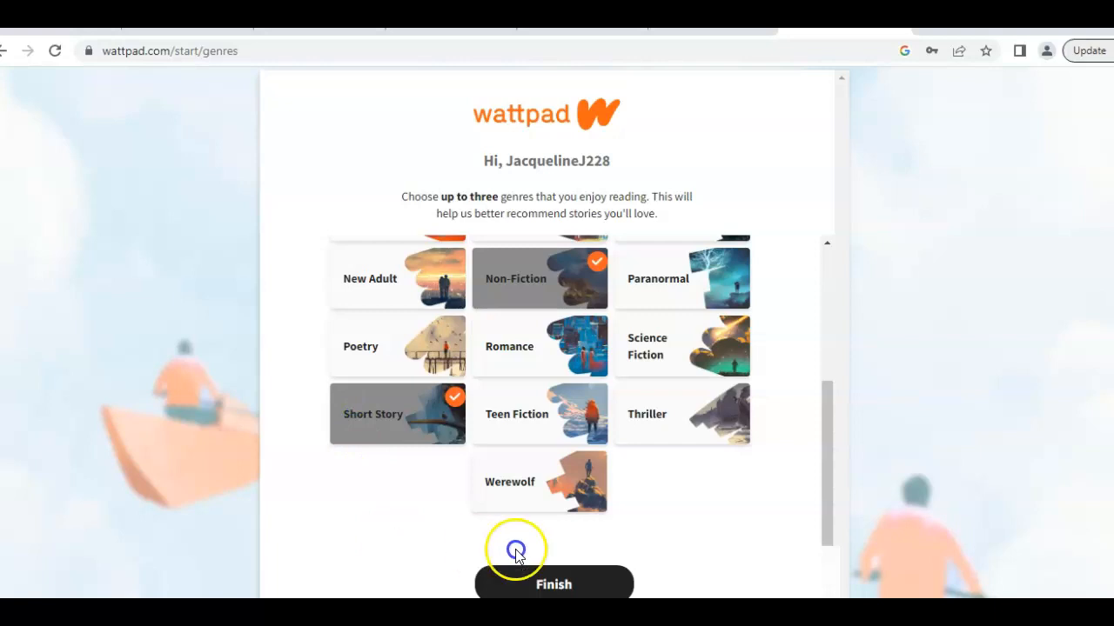
click(568, 584)
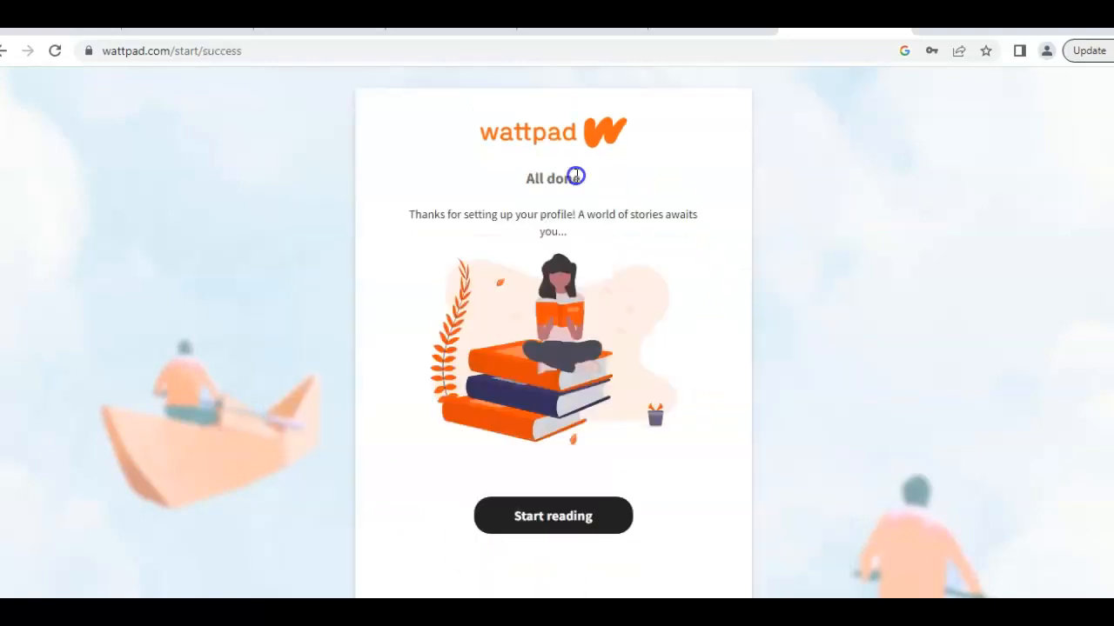
click(532, 516)
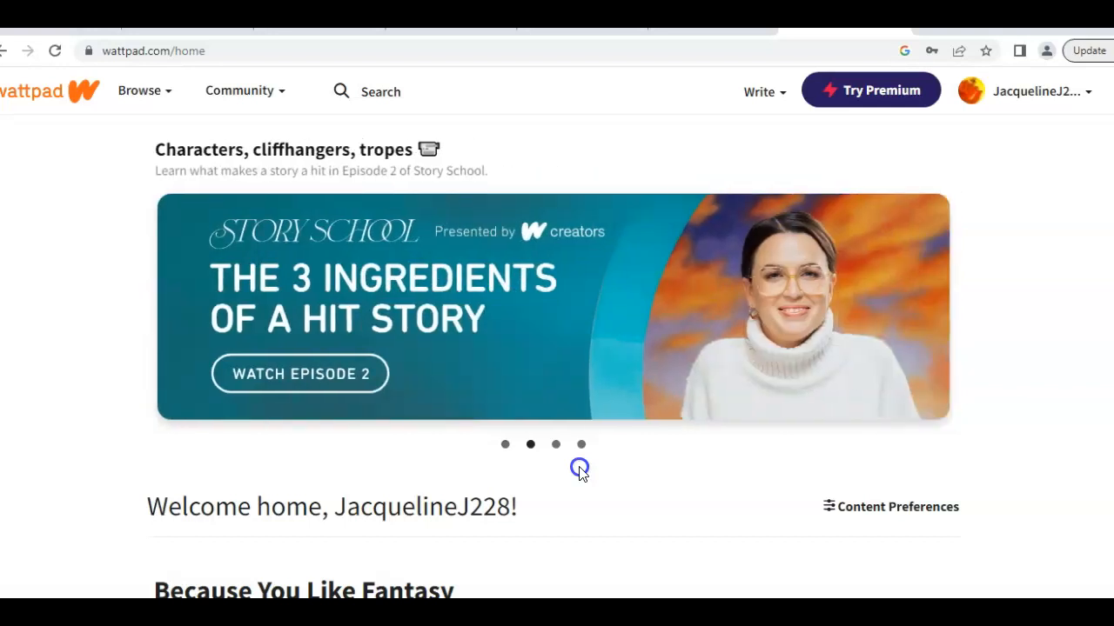
Look through the home page's story recommendations, from the genre-based lists to the 2022 Watty winners
click(1103, 396)
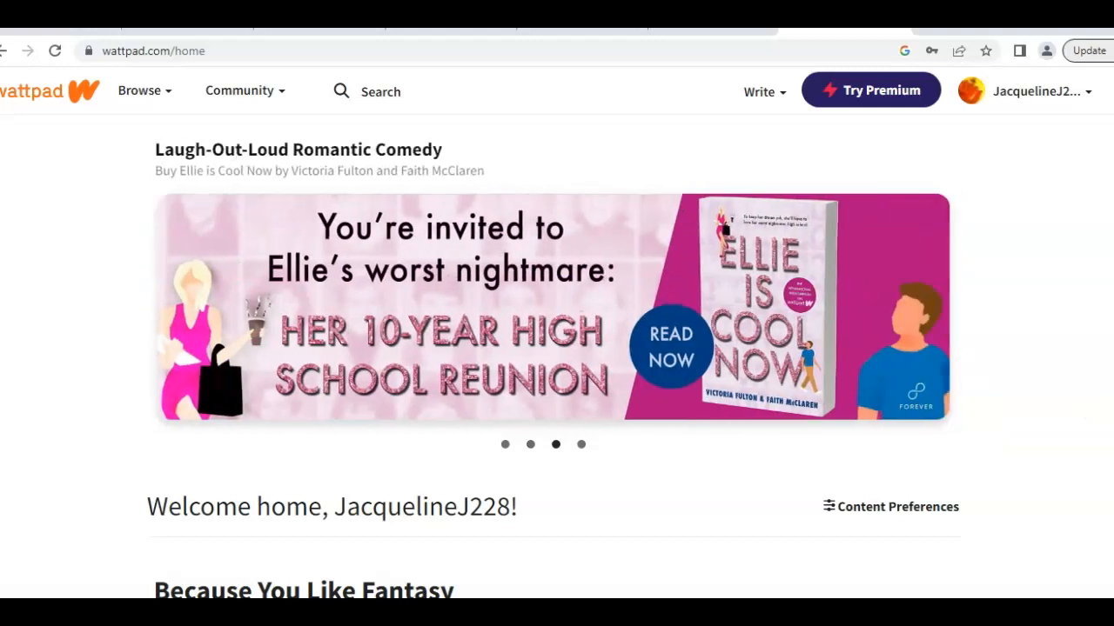
scroll(557, 356, down, 4)
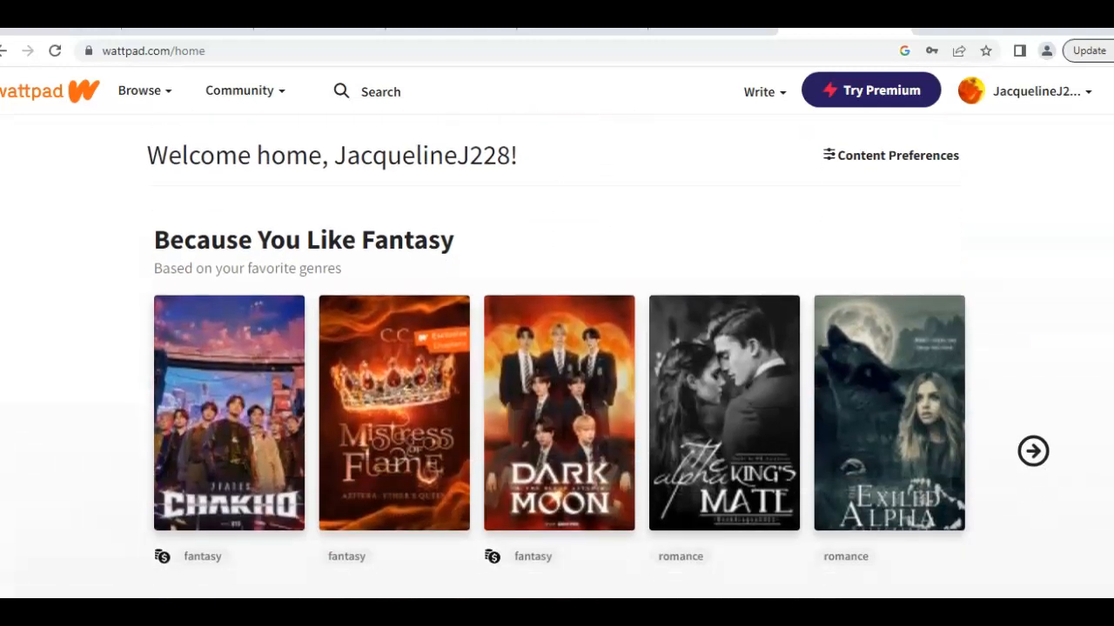
scroll(556, 356, down, 5)
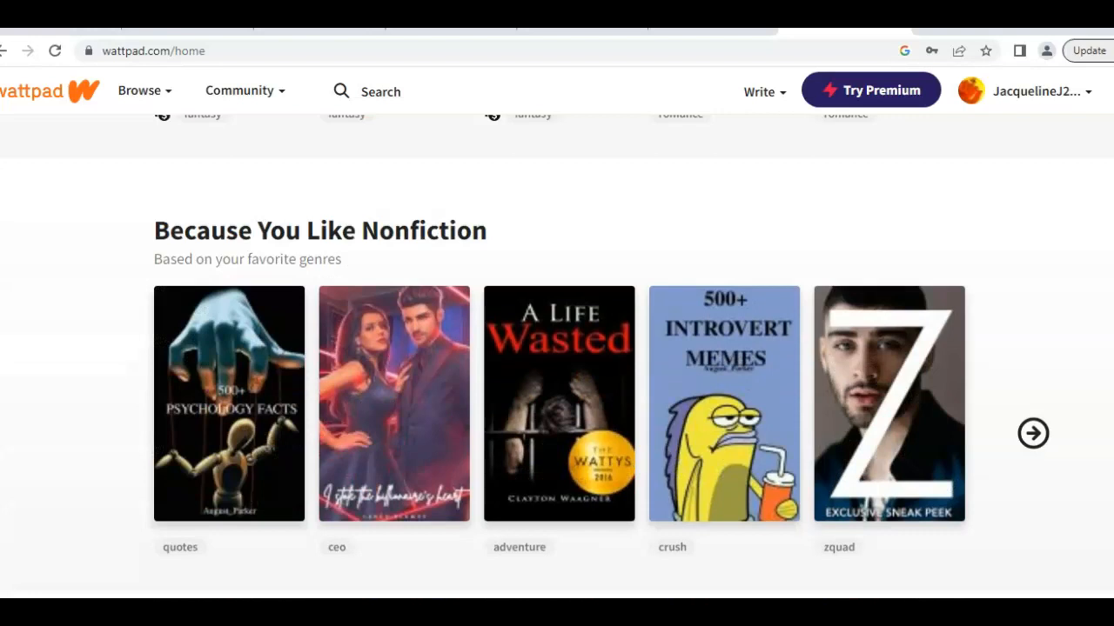
scroll(557, 356, down, 8)
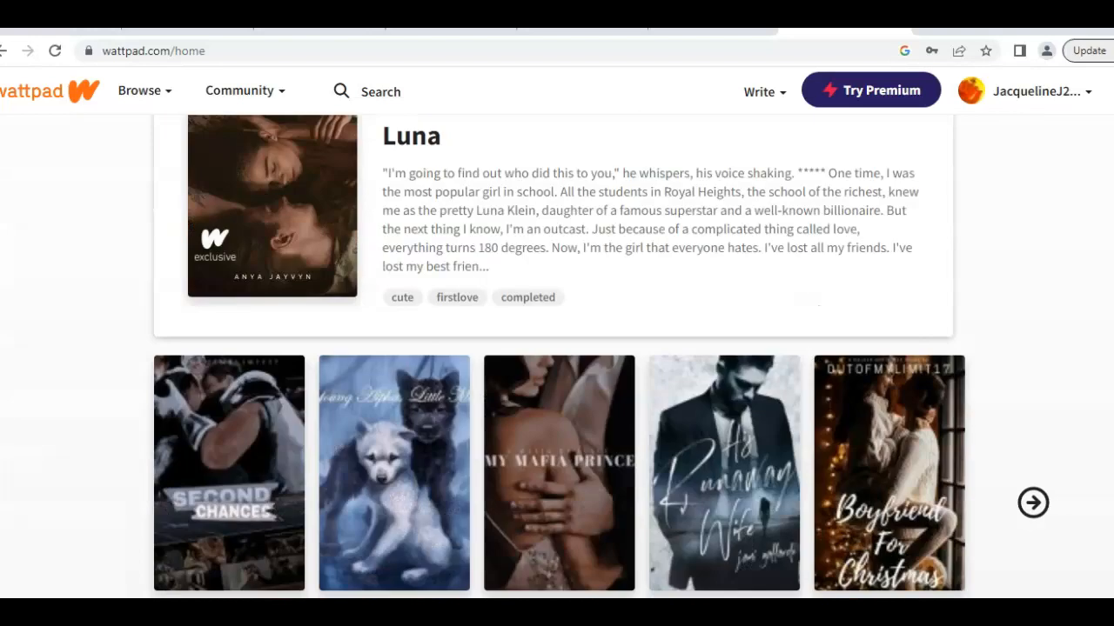
scroll(557, 357, down, 10)
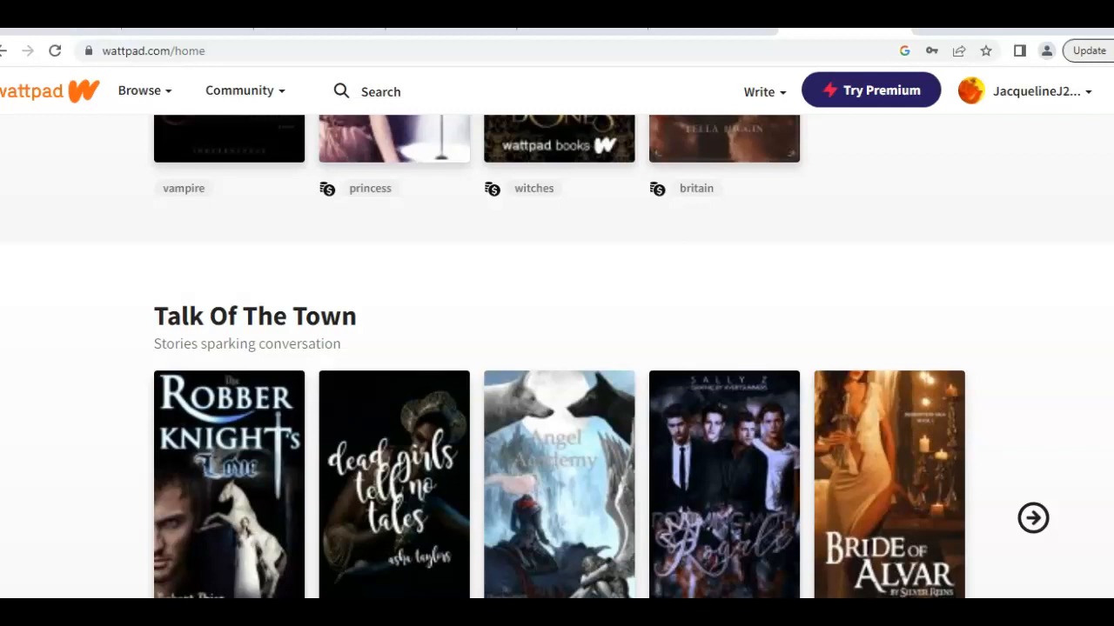
scroll(557, 357, down, 7)
scroll(556, 357, down, 1)
scroll(557, 356, up, 1)
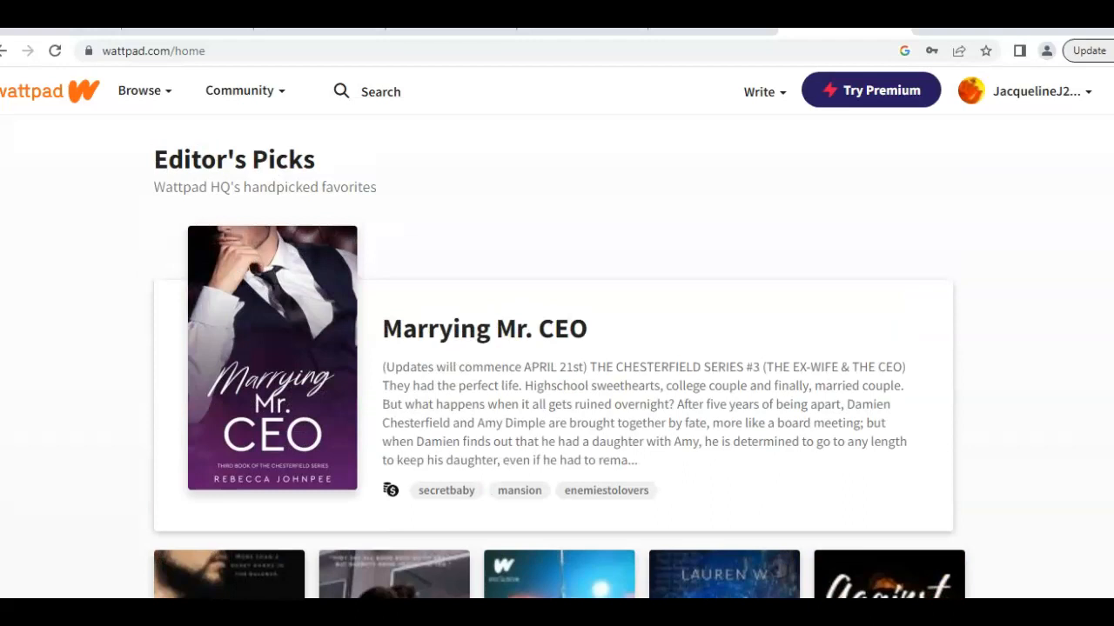
scroll(556, 356, down, 12)
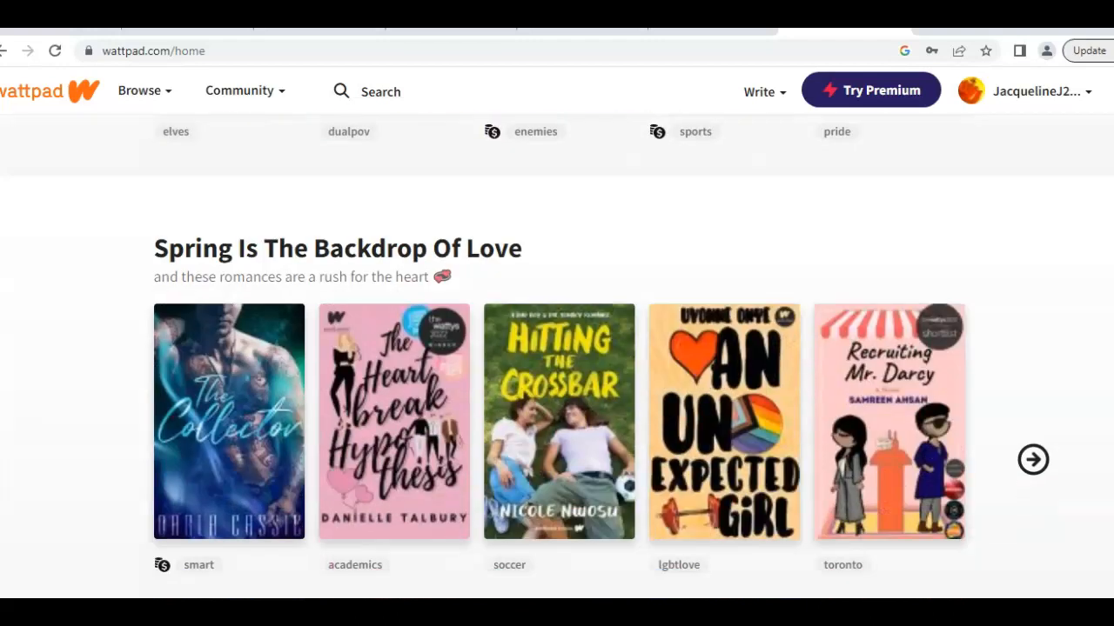
scroll(556, 356, down, 12)
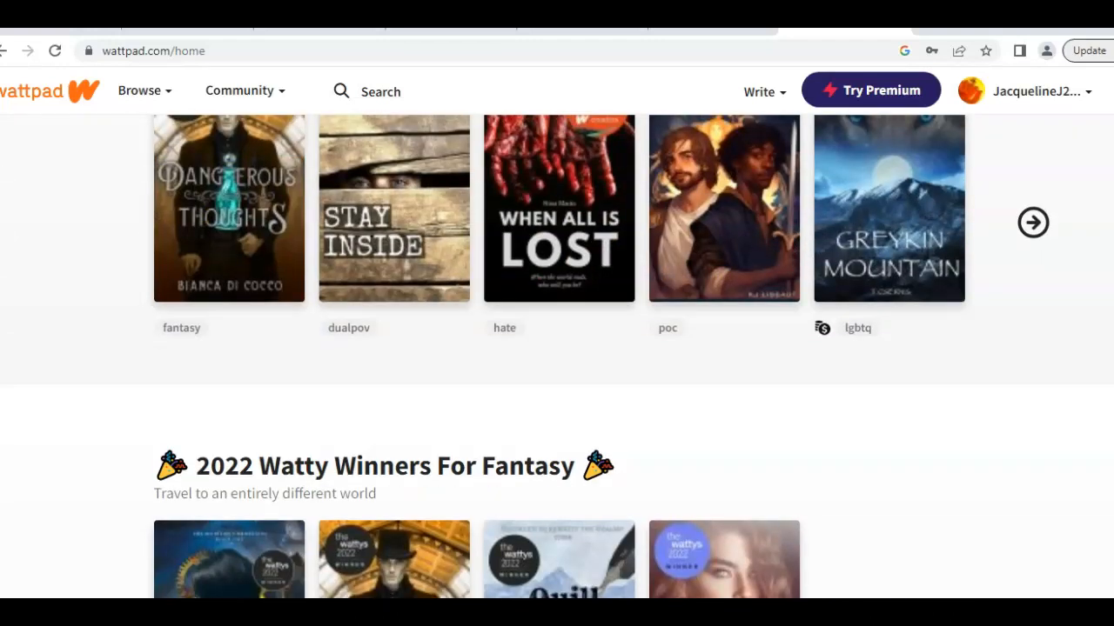
scroll(557, 356, down, 4)
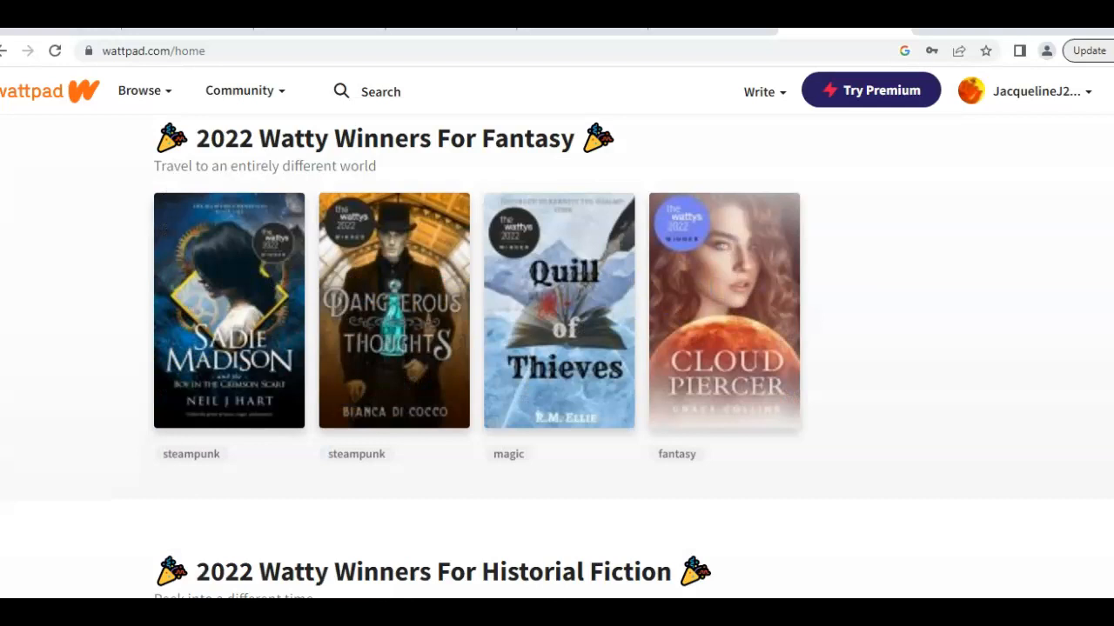
scroll(557, 357, down, 10)
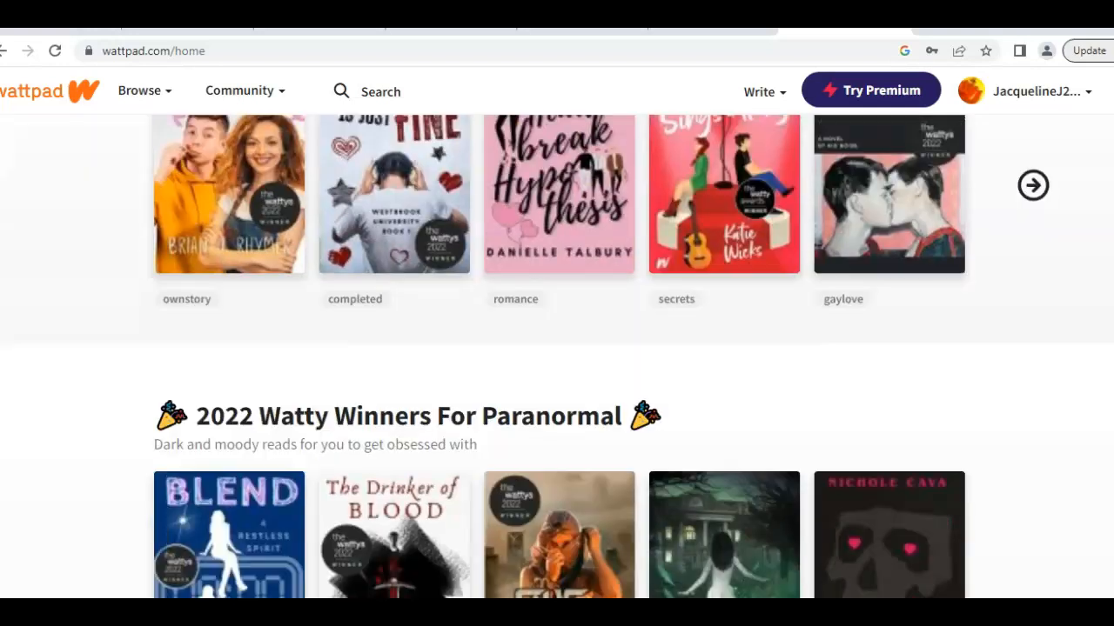
scroll(485, 274, up, 20)
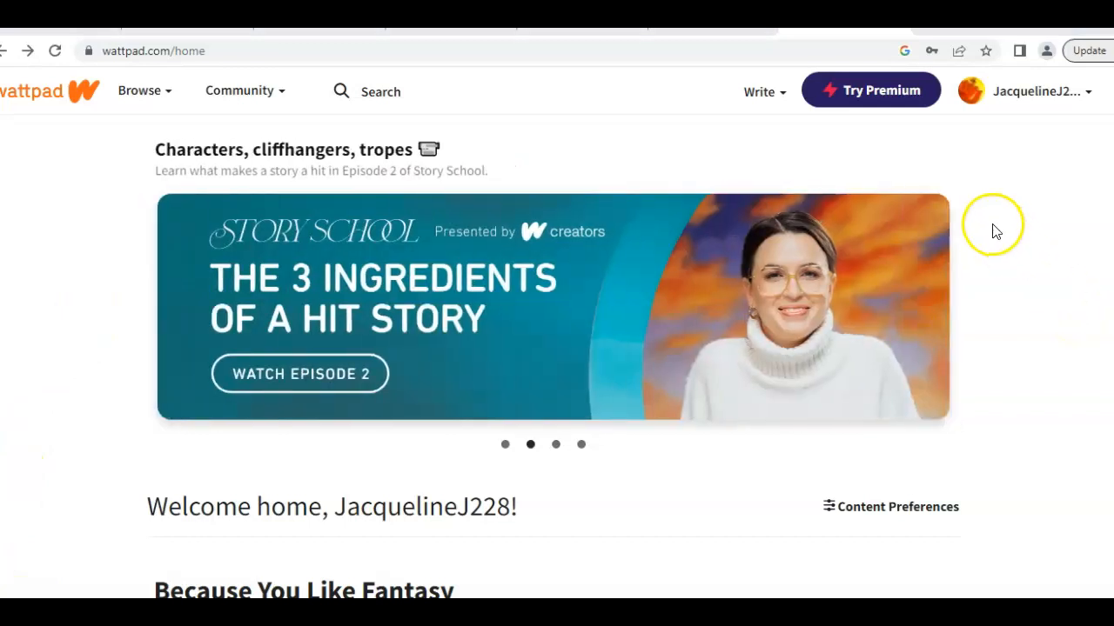
View the My Stories page and return to the home page
click(777, 94)
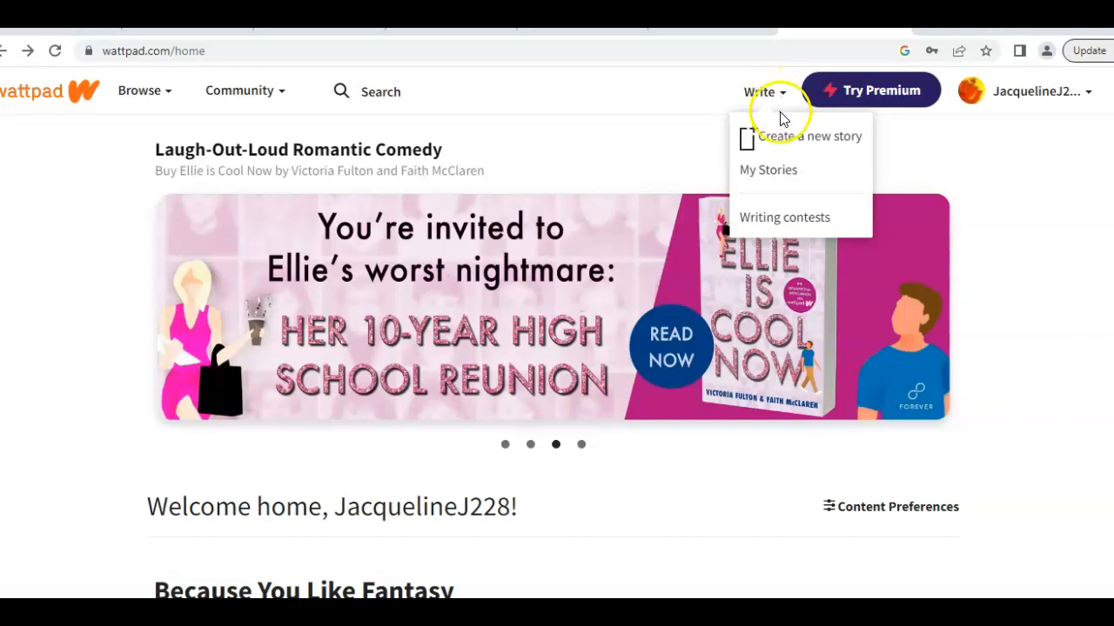
click(769, 178)
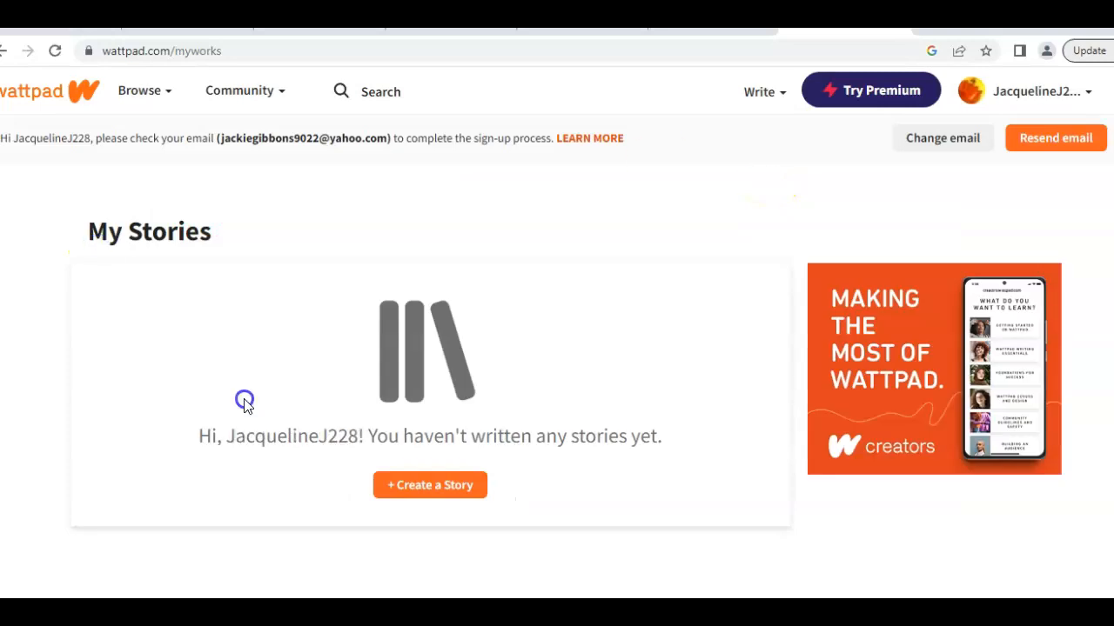
click(4, 54)
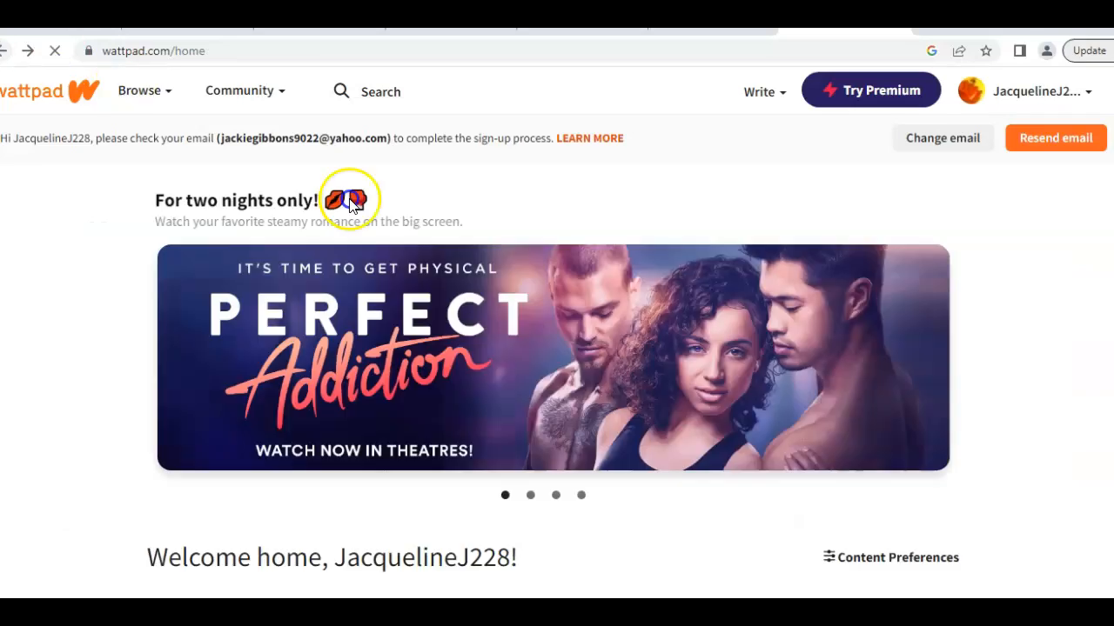
Create a new story and look over its Story Details form
click(764, 93)
click(782, 137)
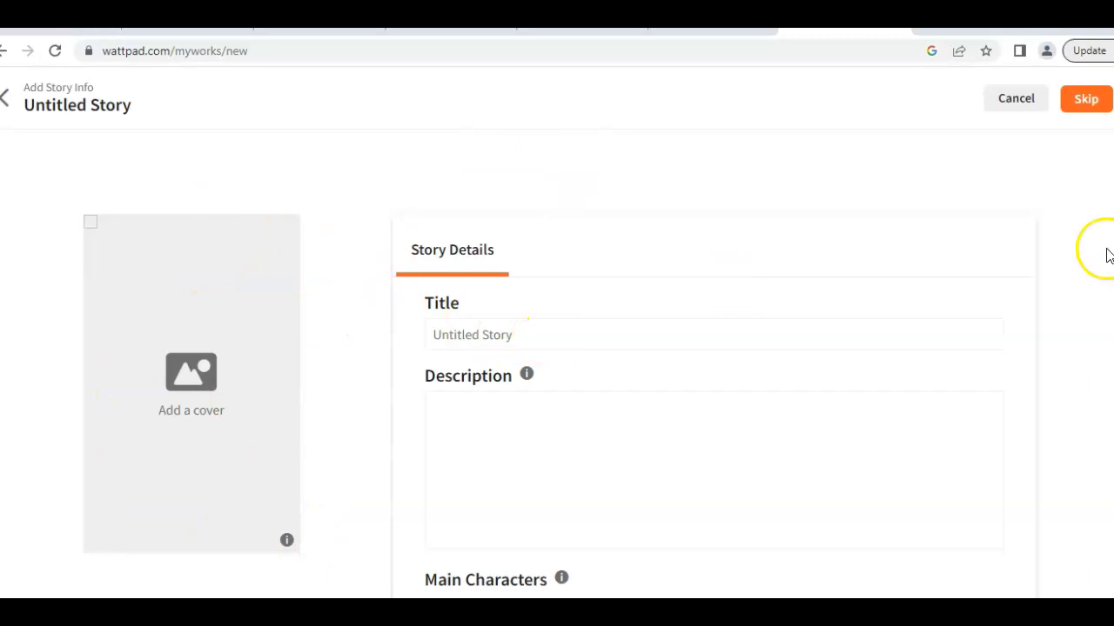
scroll(542, 364, down, 3)
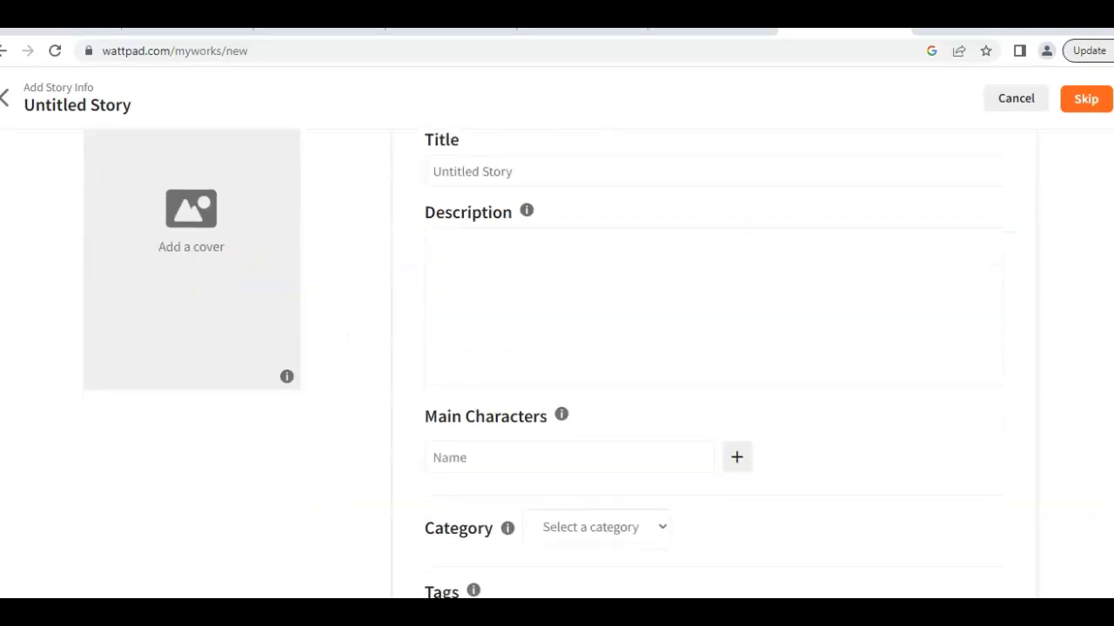
Set the story's category to Short Story
click(458, 229)
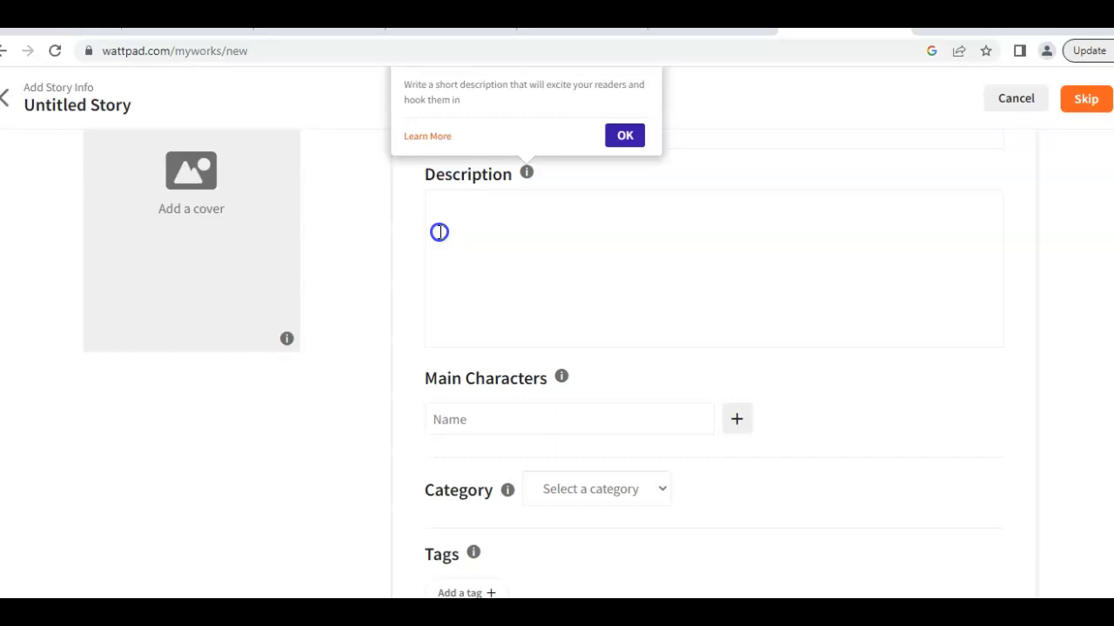
click(530, 257)
scroll(714, 348, down, 3)
click(553, 210)
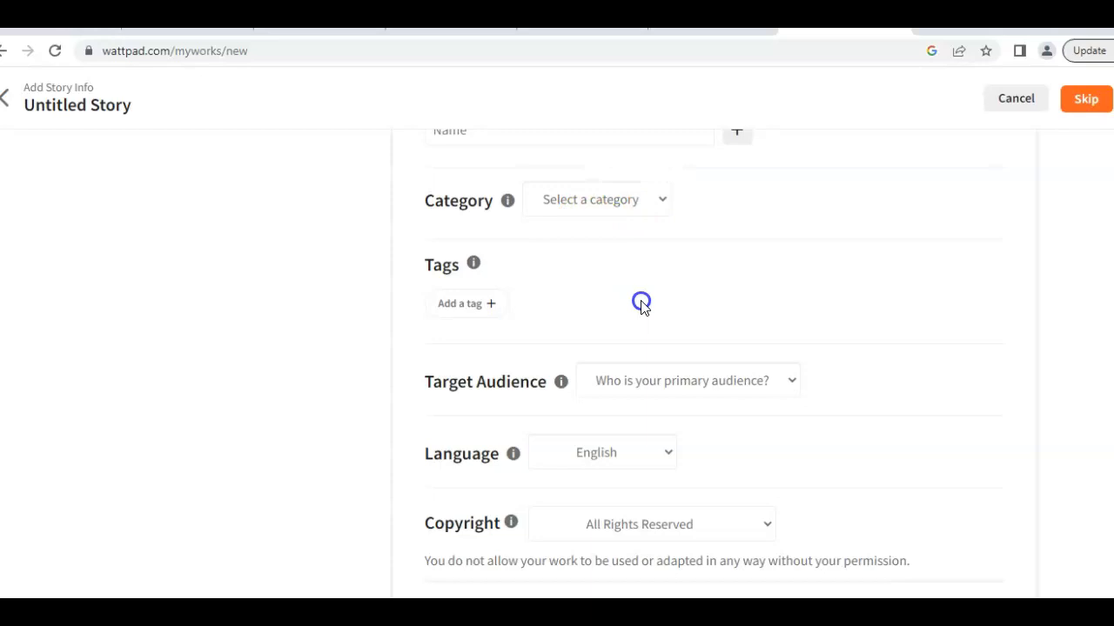
scroll(661, 387, up, 2)
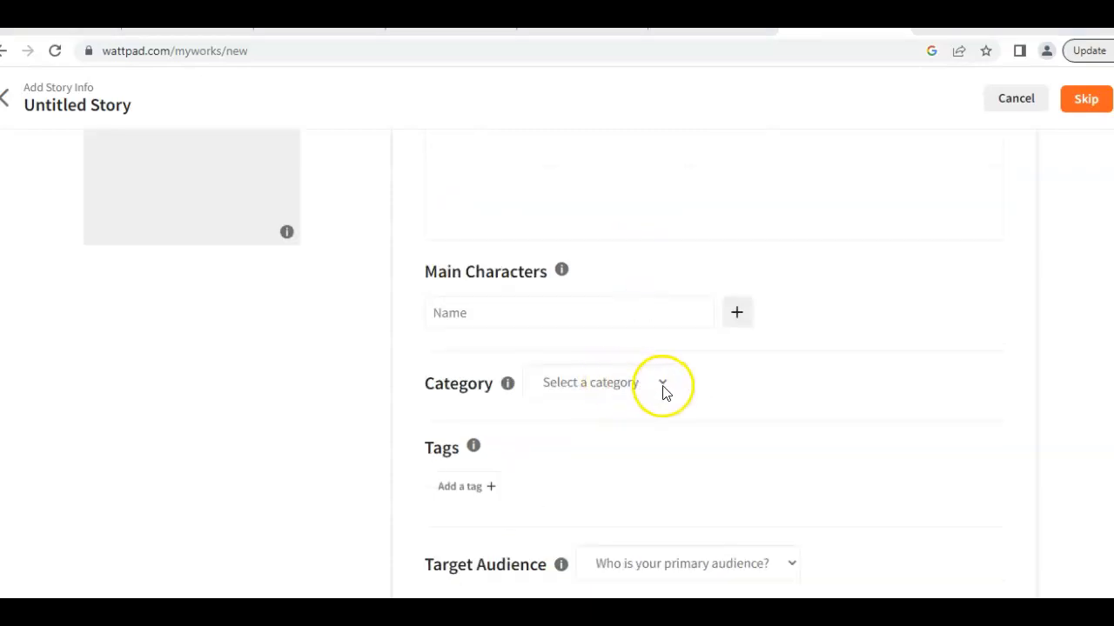
click(663, 389)
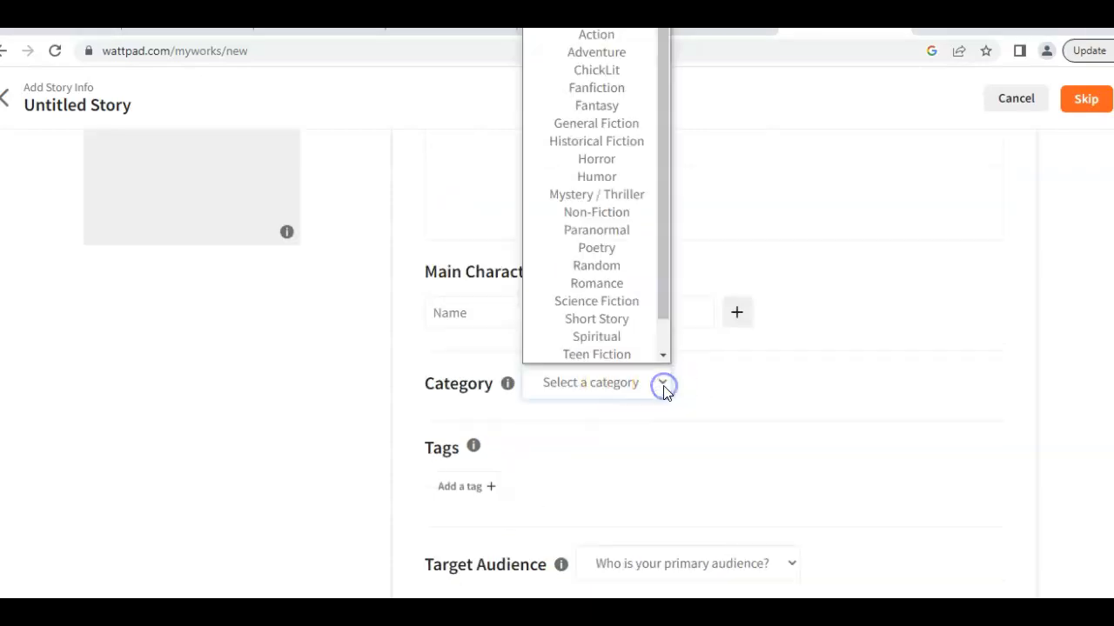
click(620, 323)
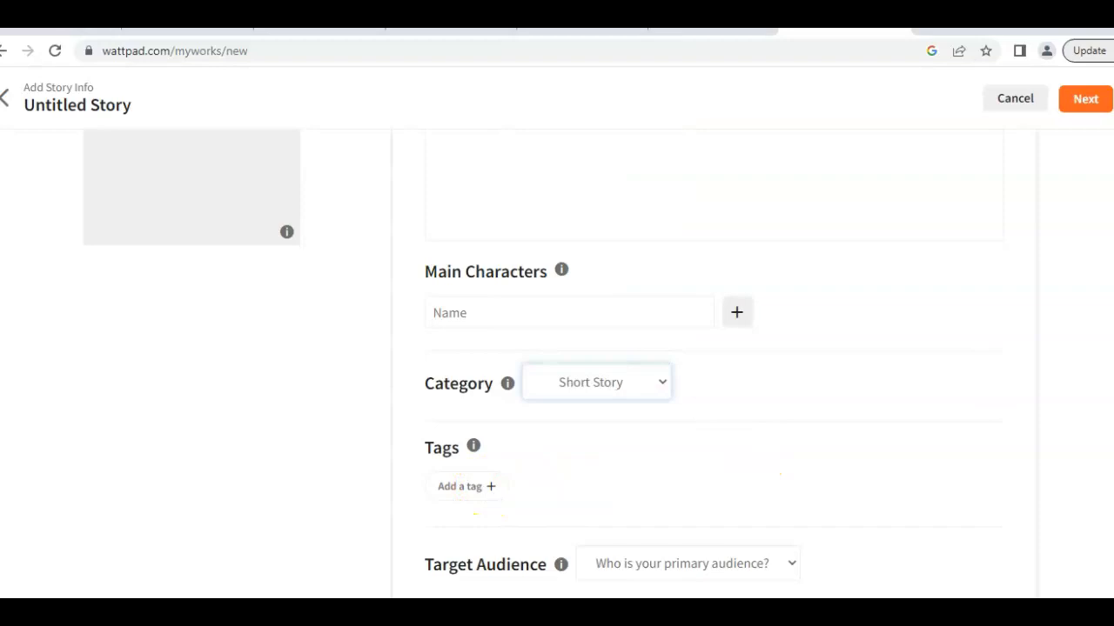
Look up tags for "horror", add the suggested tag horror-zombie-gem to the story and remove it again
scroll(714, 365, down, 2)
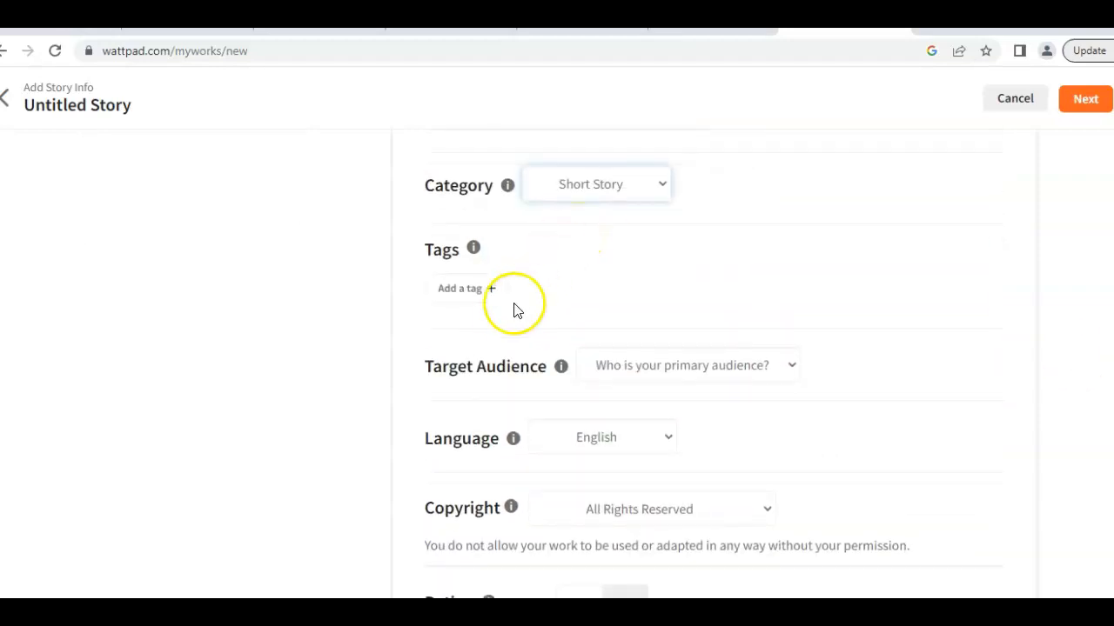
click(490, 288)
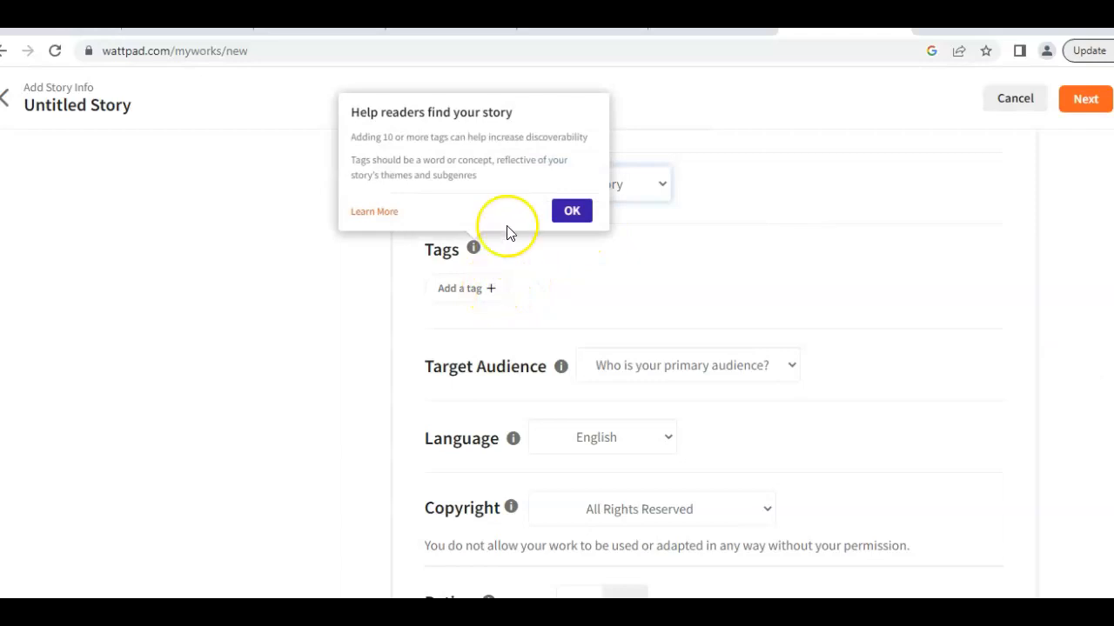
click(466, 288)
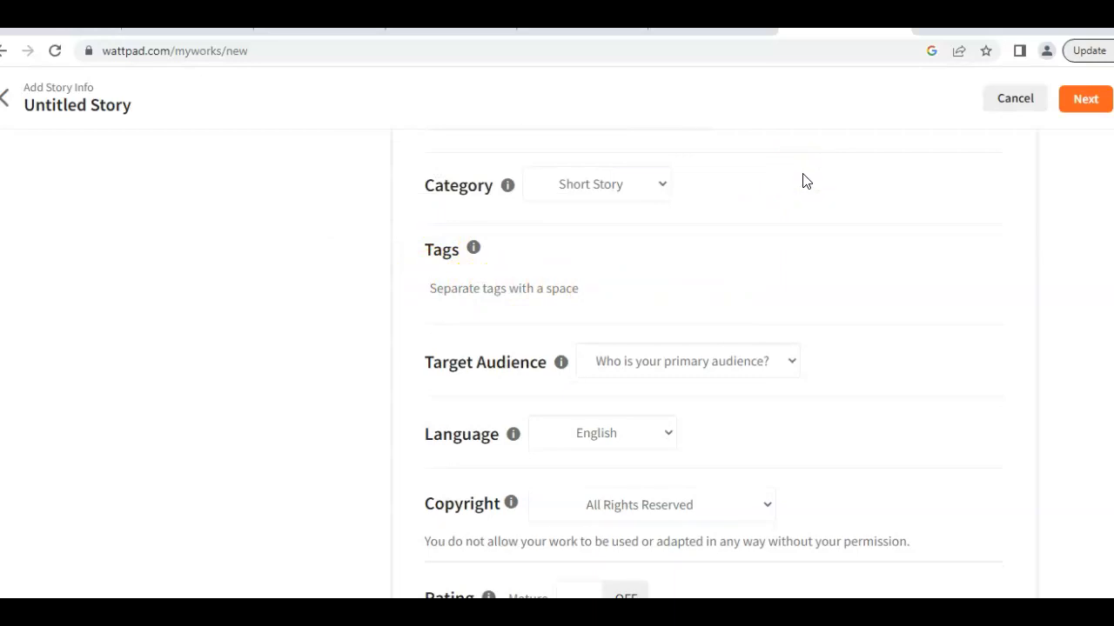
text(hor)
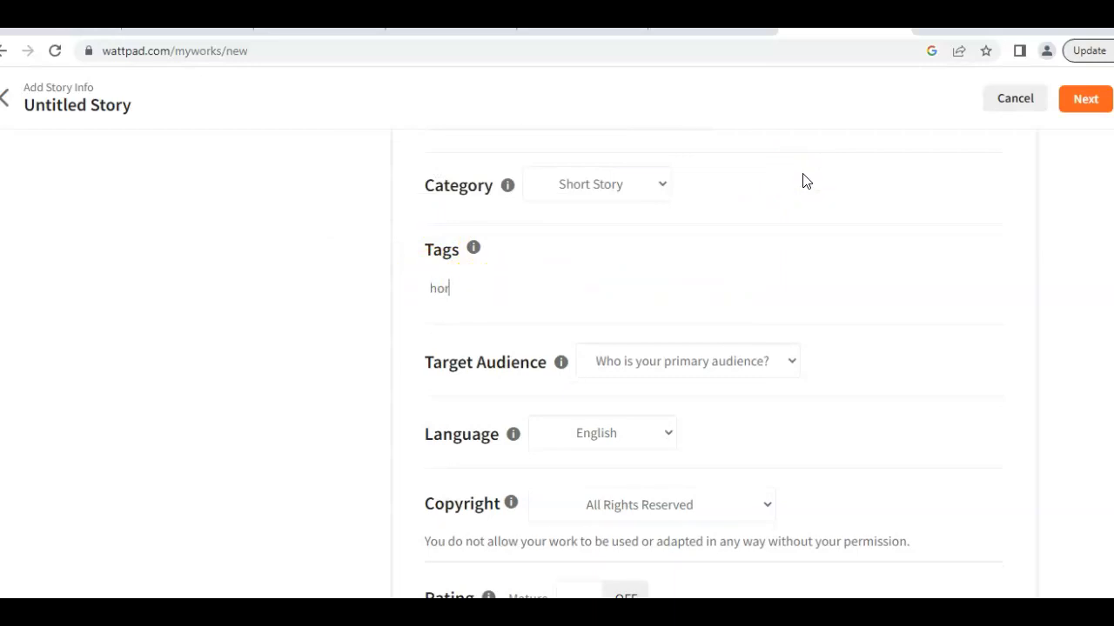
text(ror)
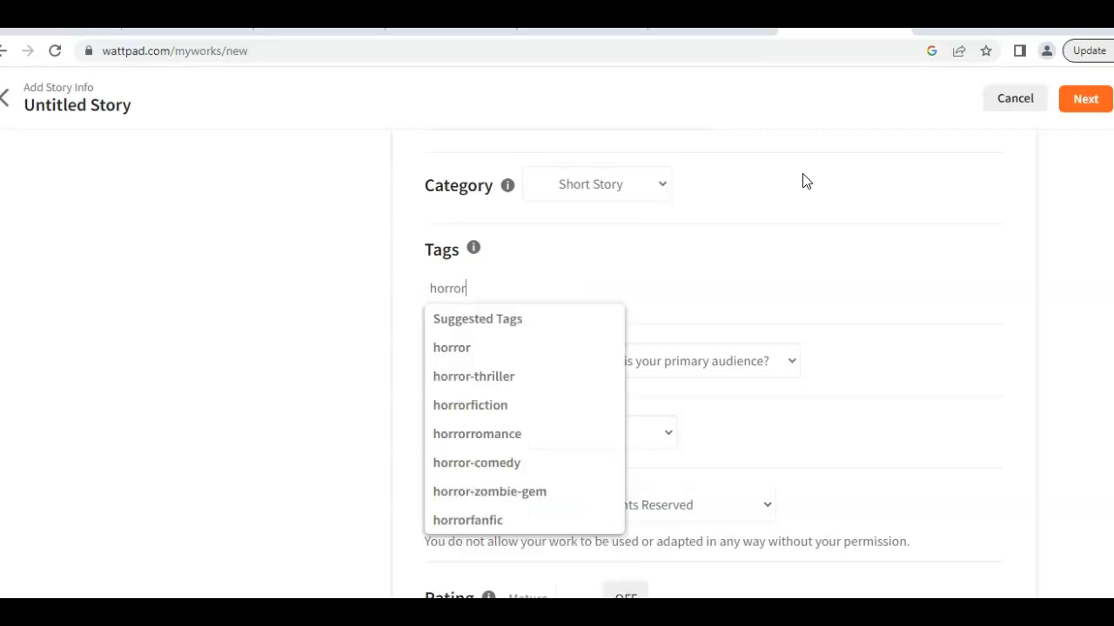
scroll(799, 180, up, 3)
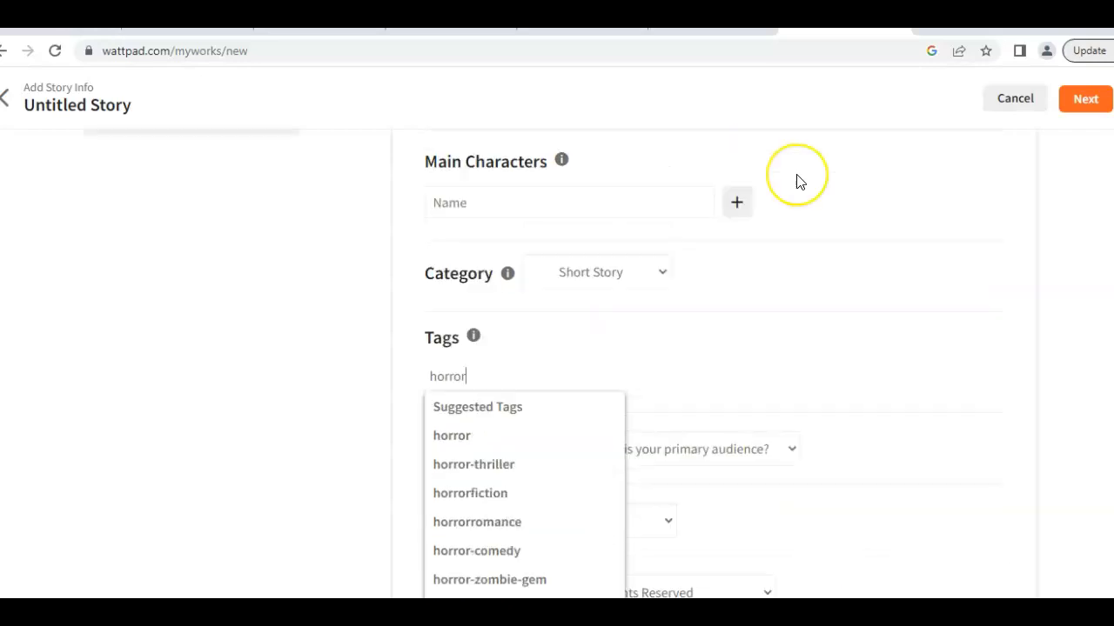
scroll(795, 179, down, 4)
click(573, 333)
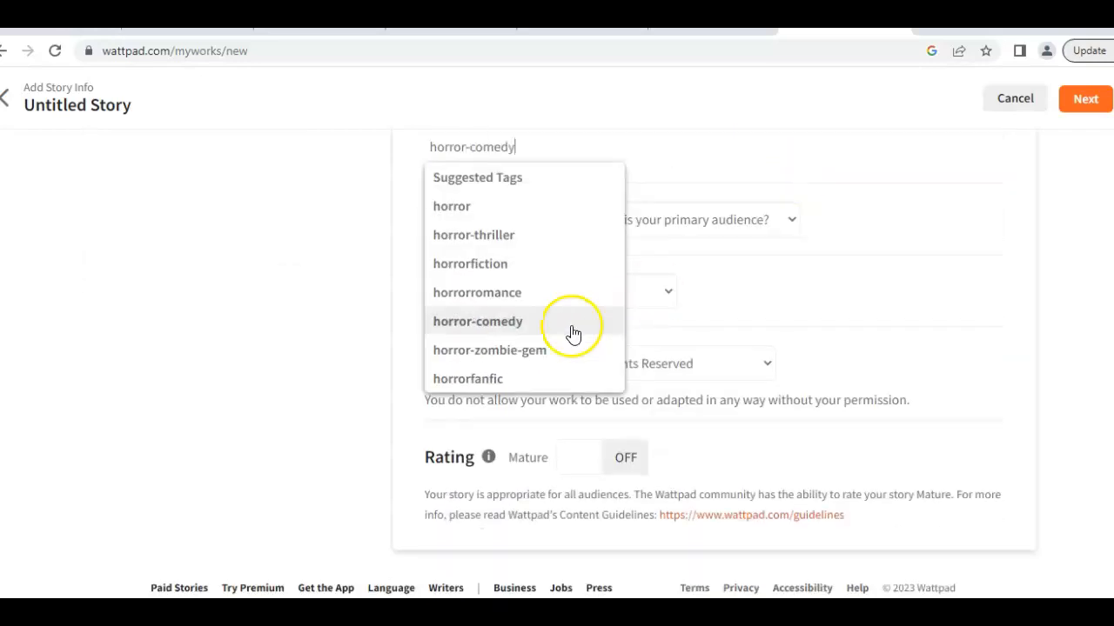
click(513, 349)
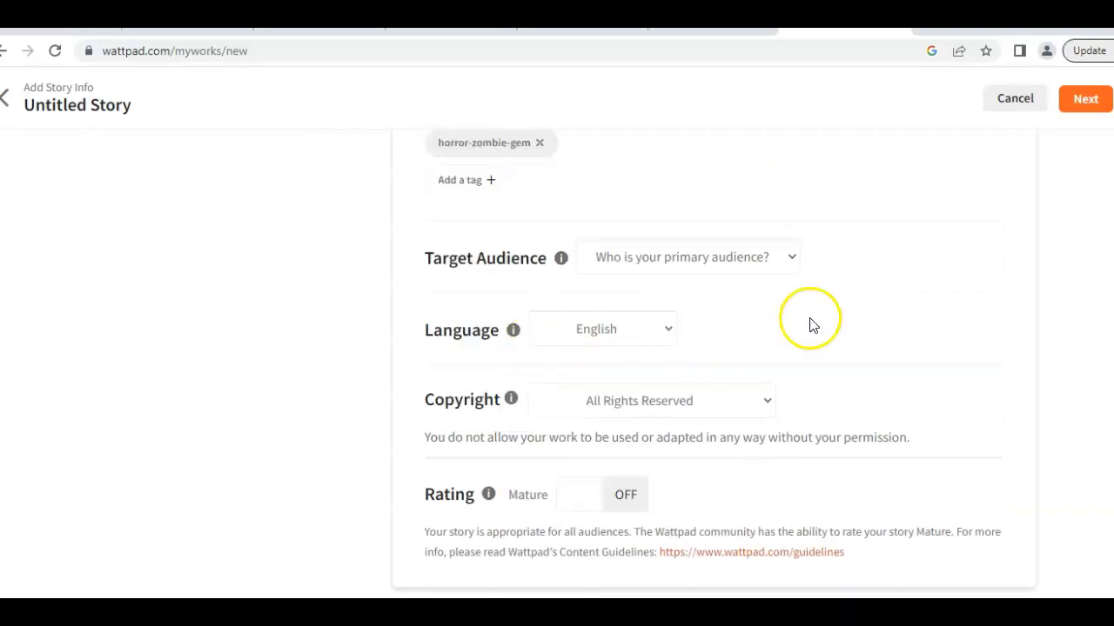
click(545, 142)
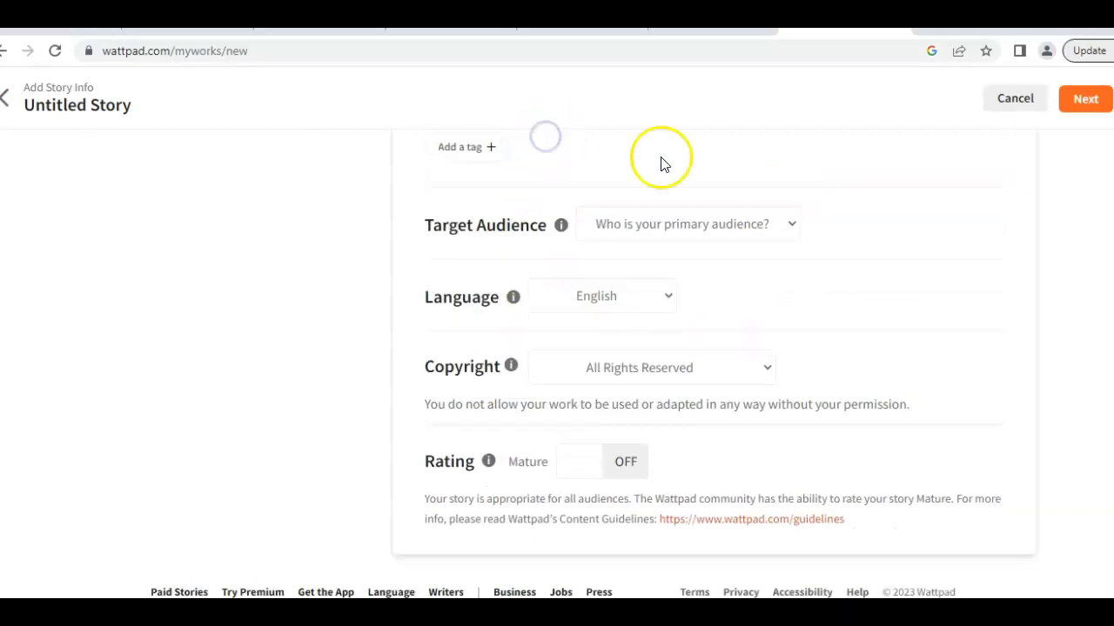
Look over the Target Audience, Language and Copyright choices in the story details
click(790, 227)
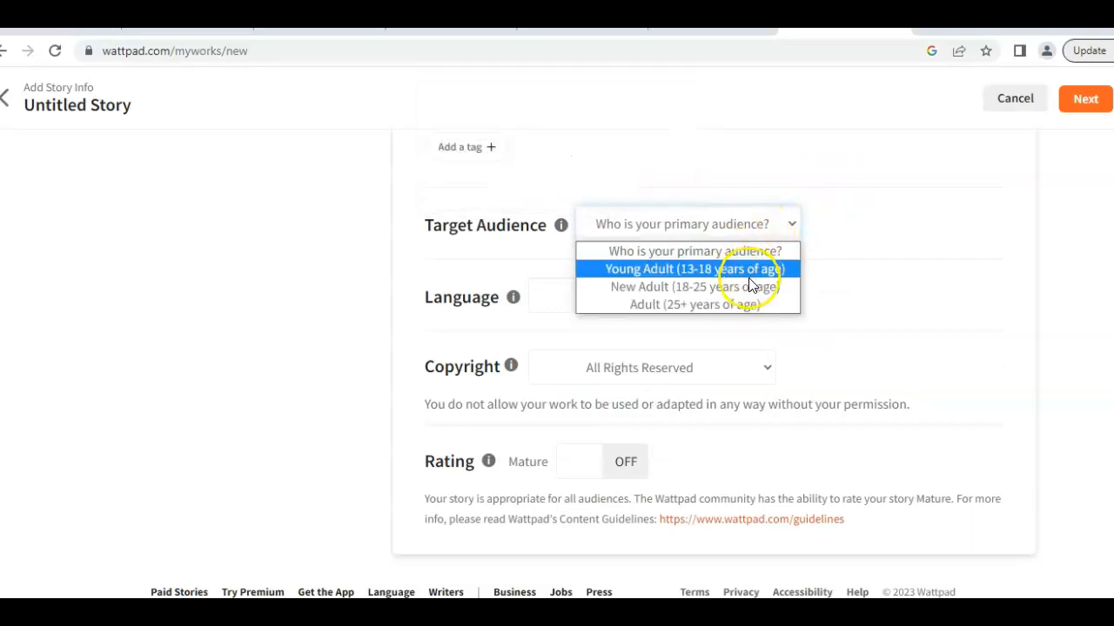
click(877, 320)
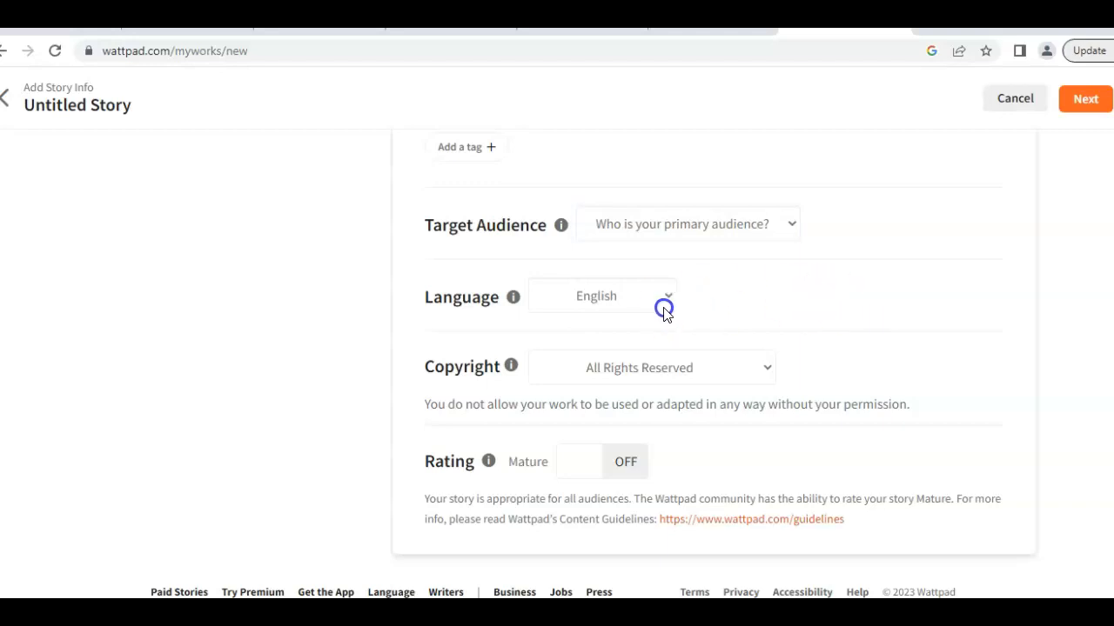
click(766, 367)
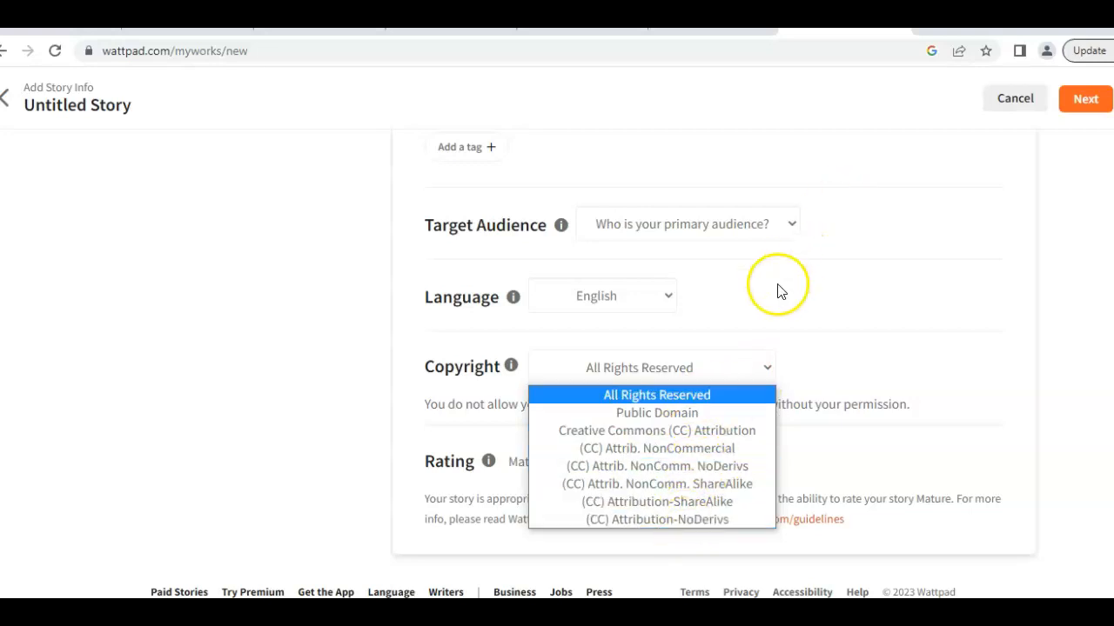
click(765, 372)
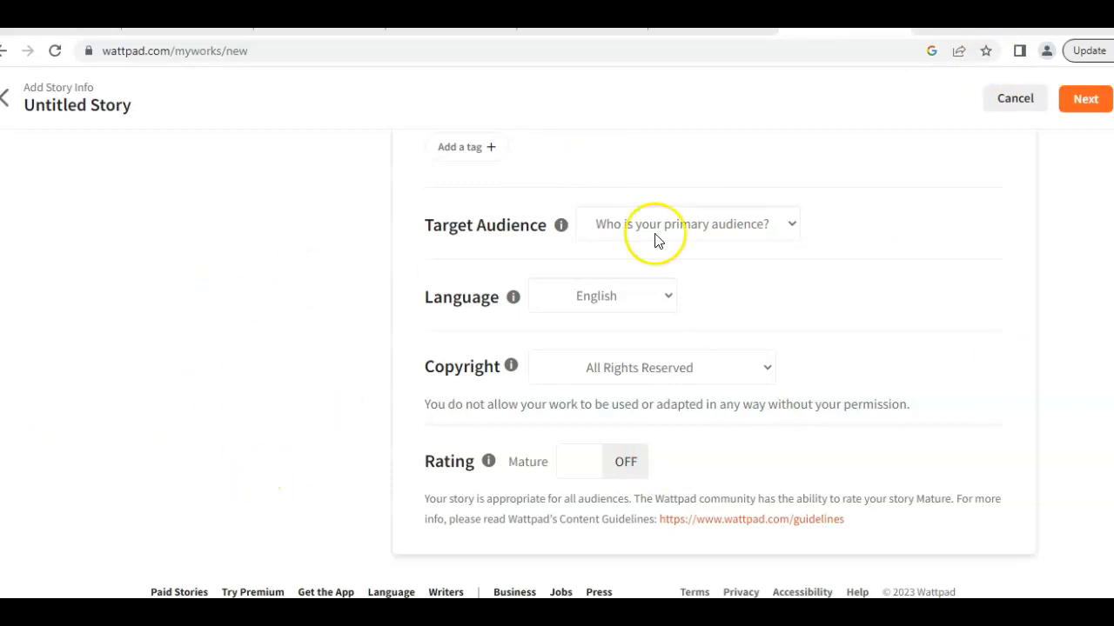
Start creating a story cover in Canva and apply the grey forest template titled The Silence
scroll(532, 525, up, 10)
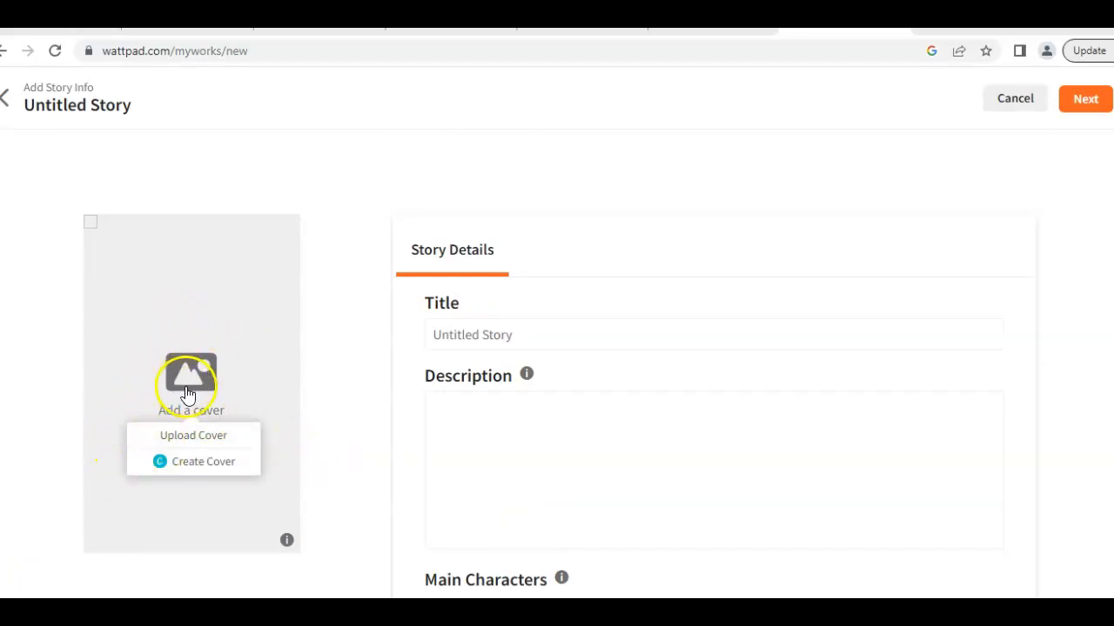
click(189, 464)
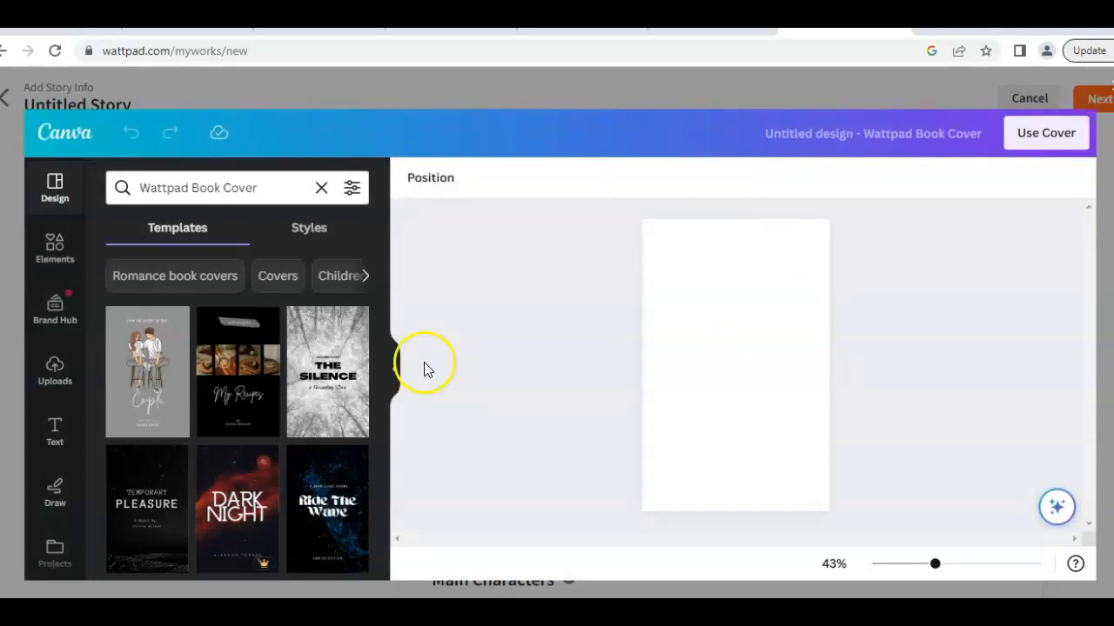
click(318, 393)
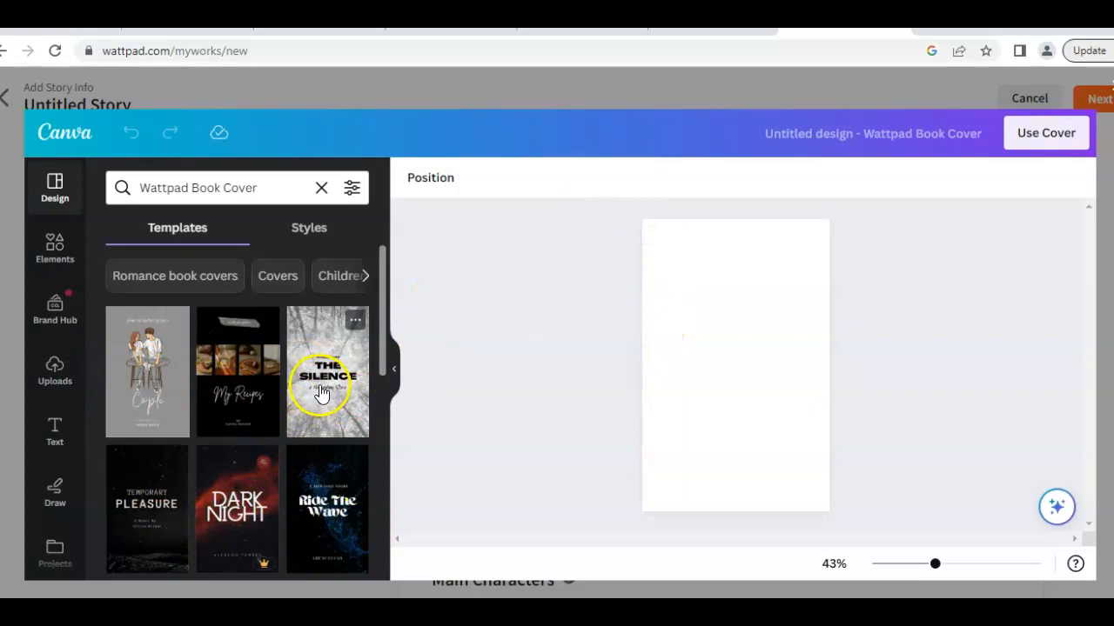
click(626, 268)
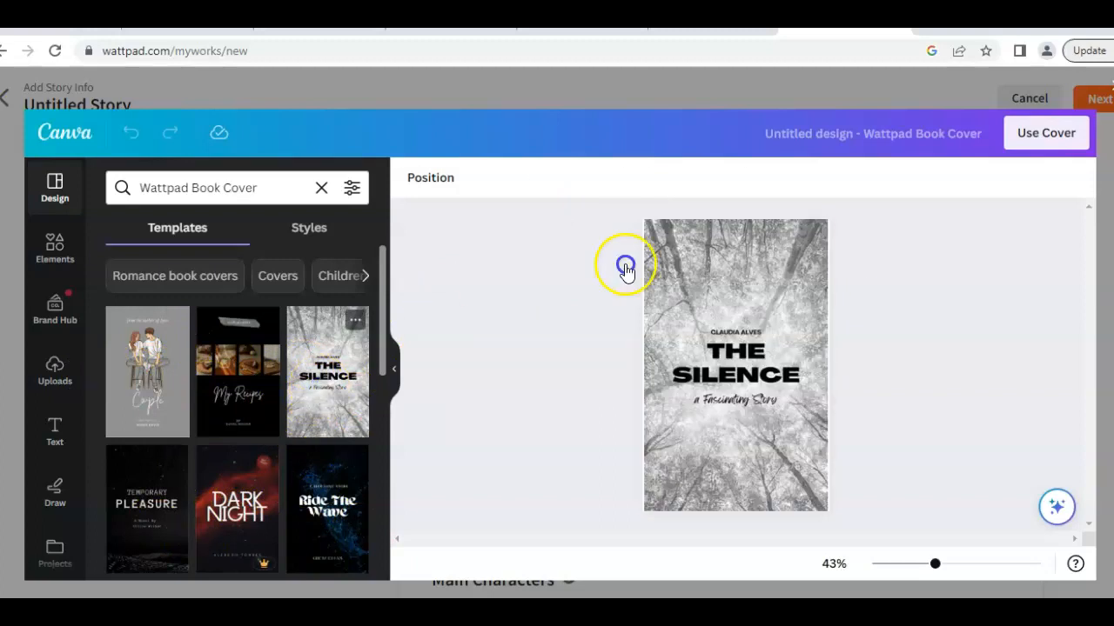
Open the cover's title text for editing and select all of its words
click(735, 350)
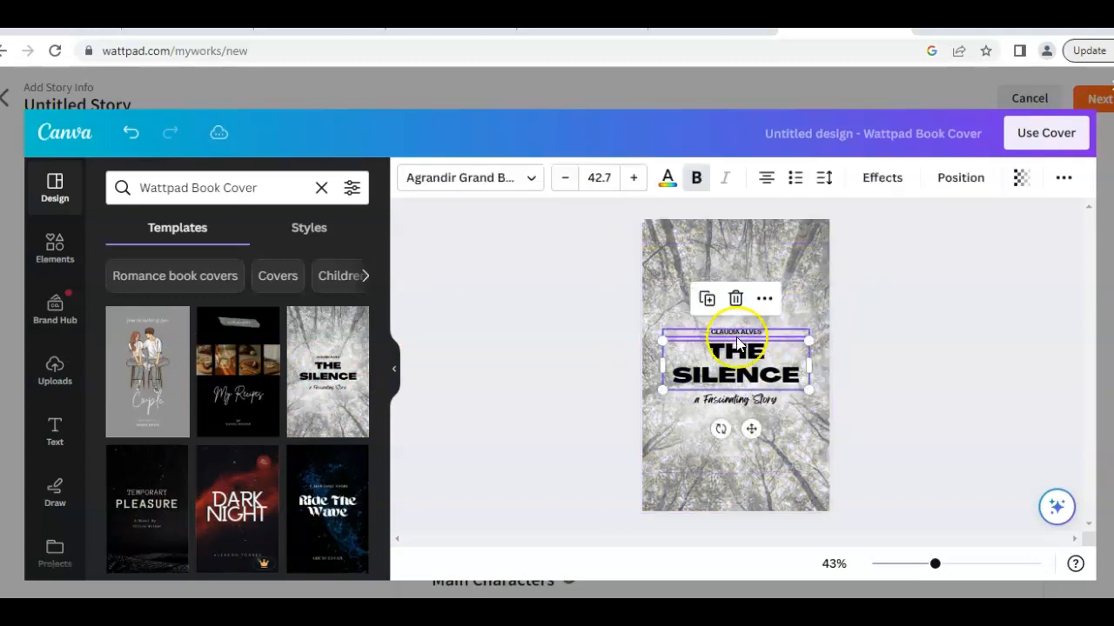
click(737, 366)
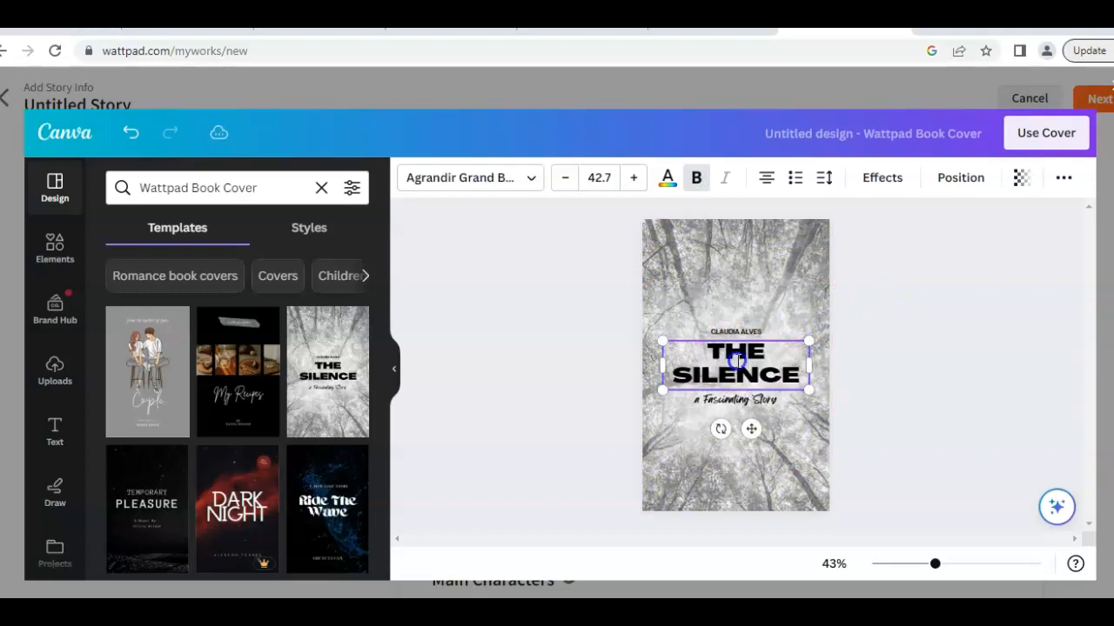
click(796, 374)
drag(798, 374, 707, 353)
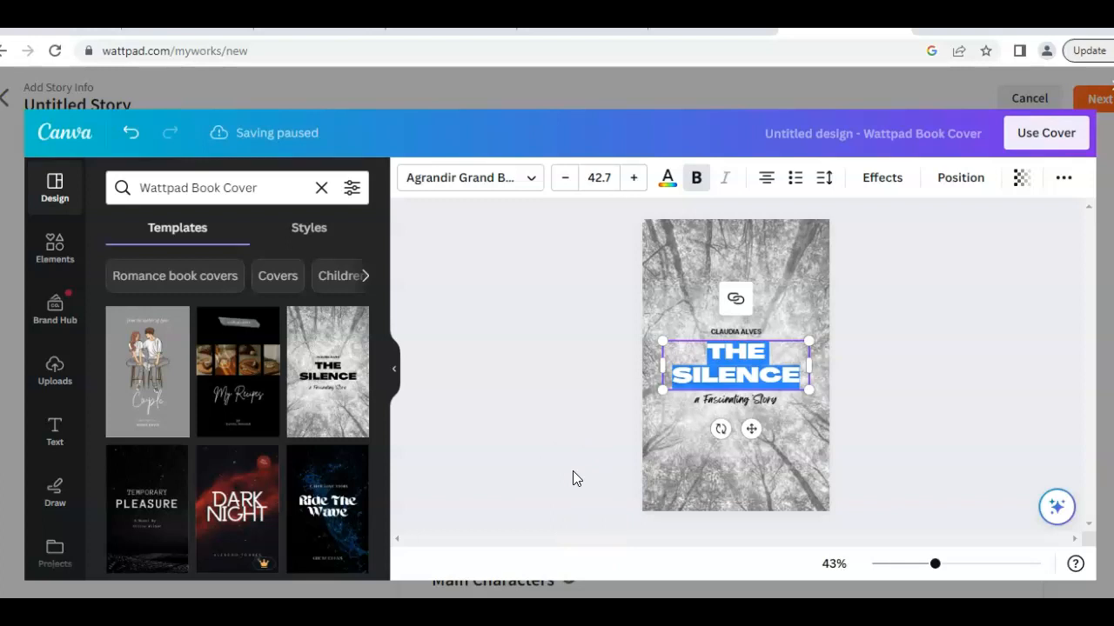
click(161, 611)
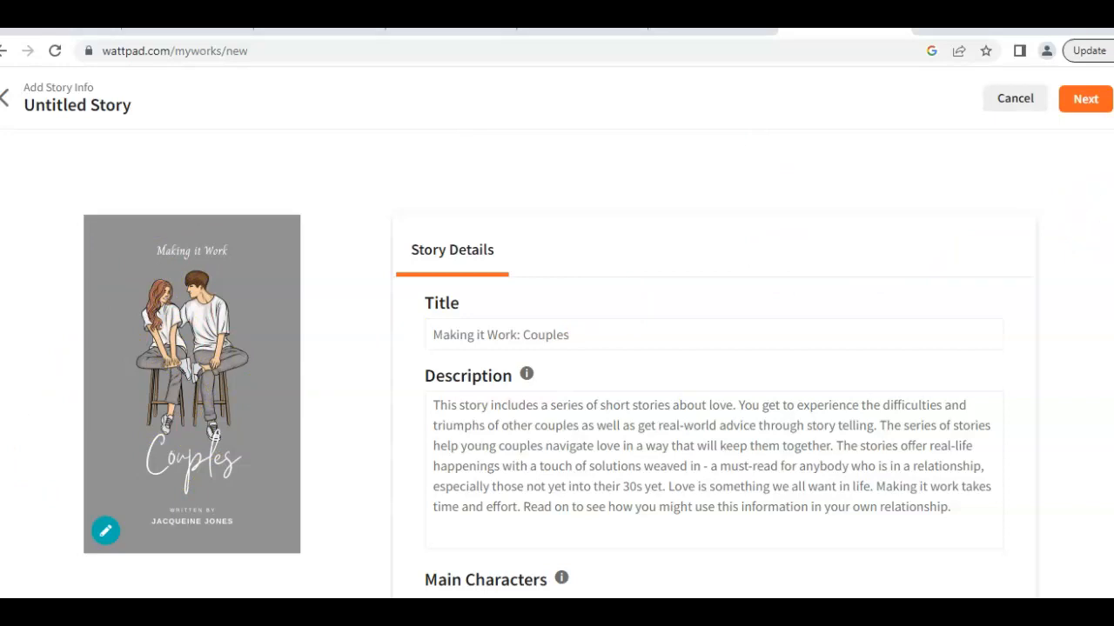
Add a second main character to the story and enter that character's full name
click(577, 338)
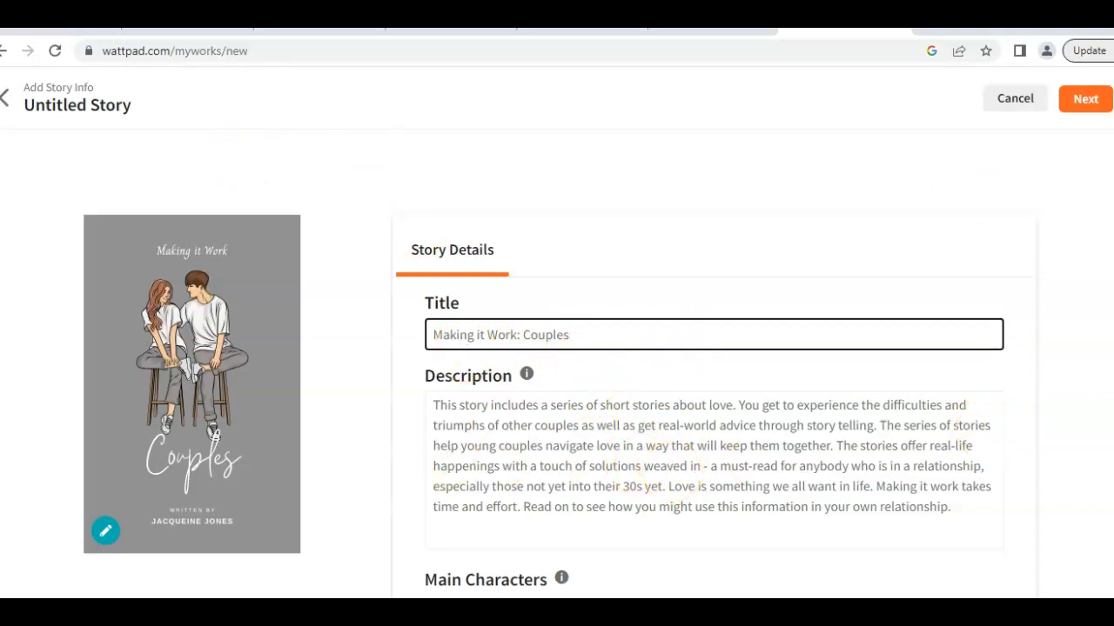
scroll(557, 390, down, 2)
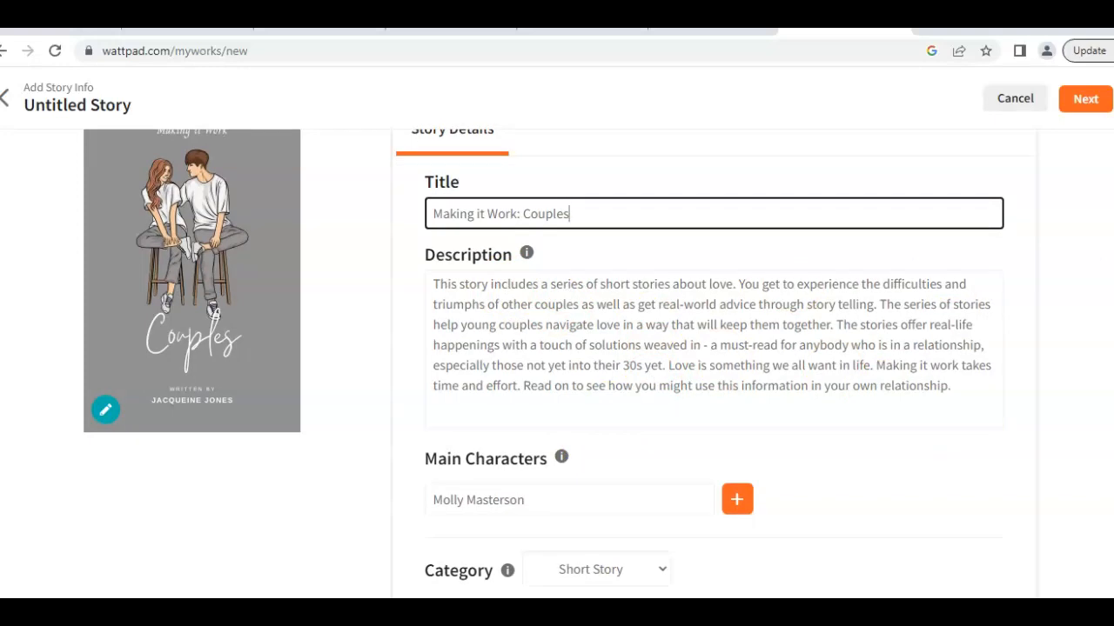
scroll(557, 348, down, 3)
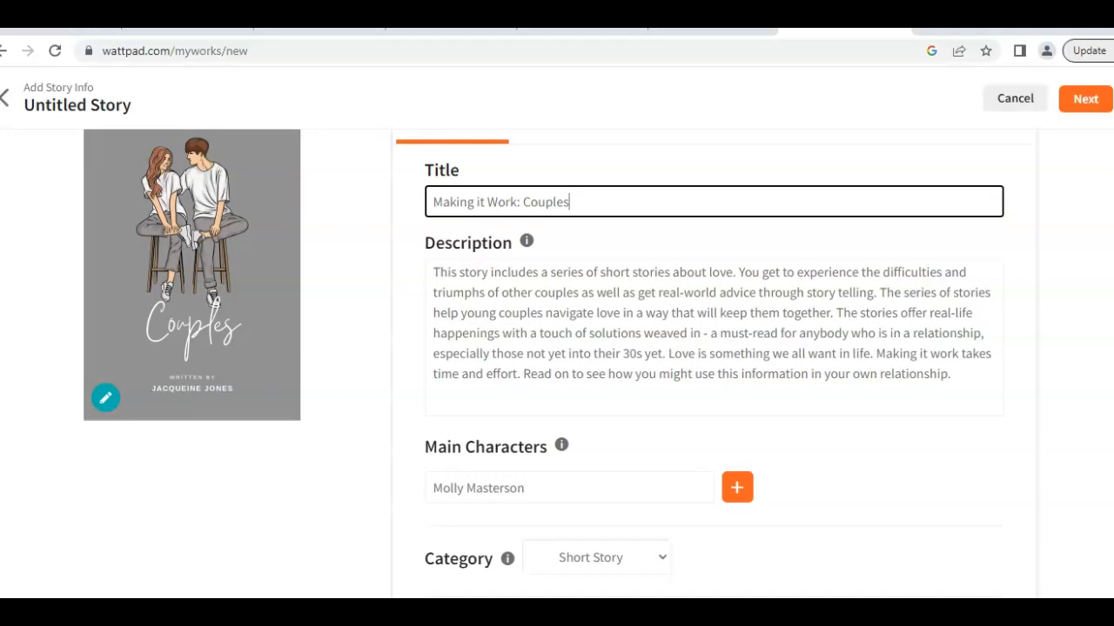
scroll(557, 348, down, 2)
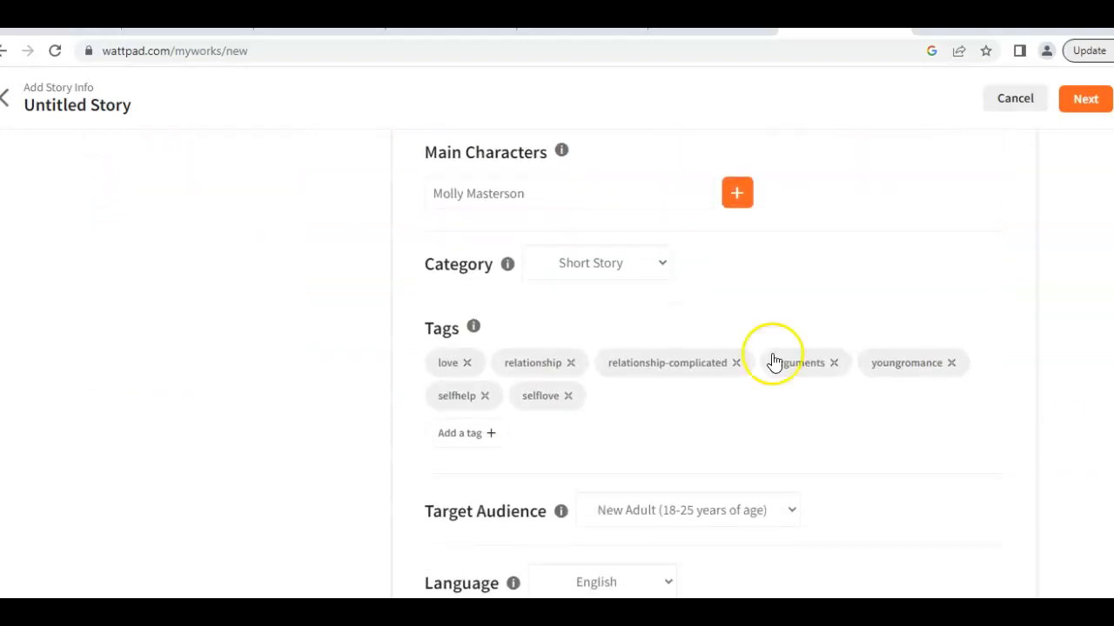
click(737, 198)
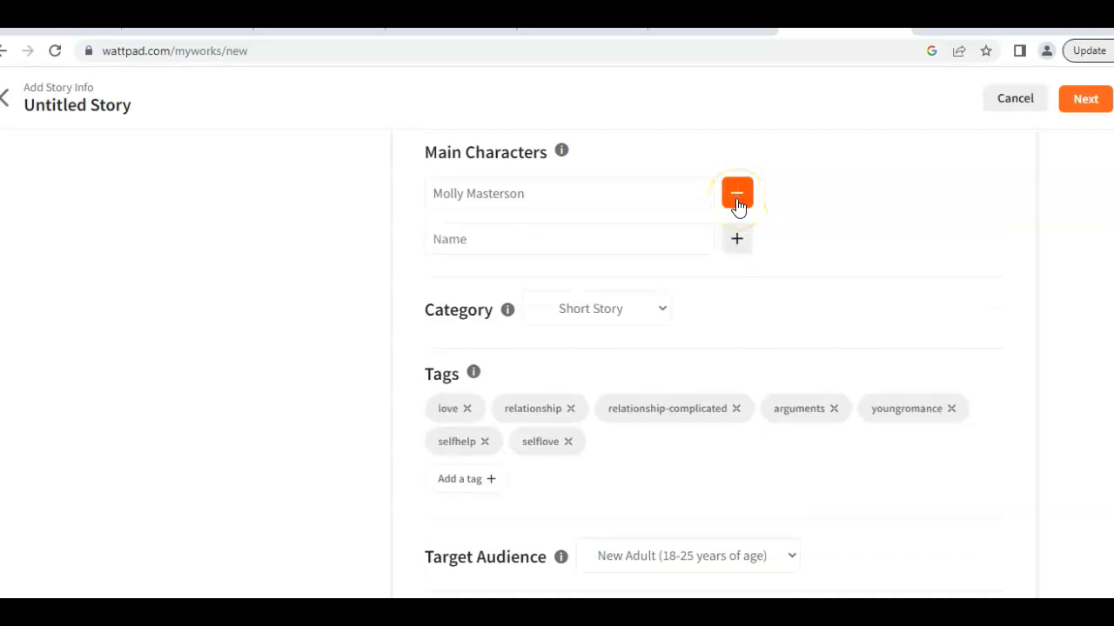
click(595, 244)
text(Coll)
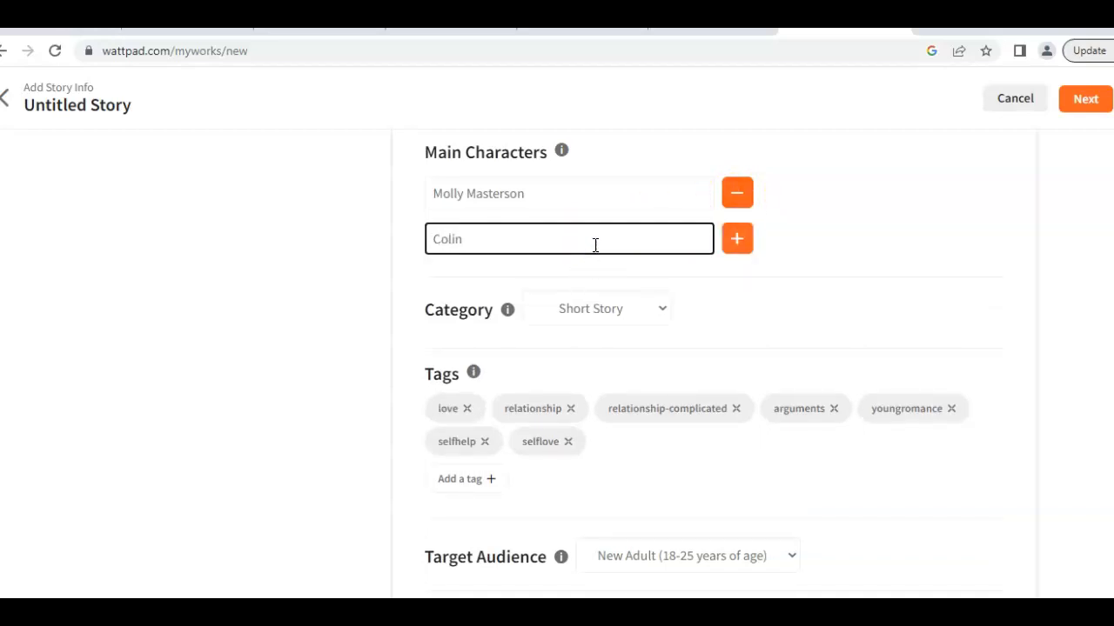
text(n Tweet)
key(BackSpace)
key(BackSpace)
key(BackSpace)
key(BackSpace)
text(heeter)
Review the story's tags, target audience, language, copyright and rating settings
scroll(595, 244, down, 1)
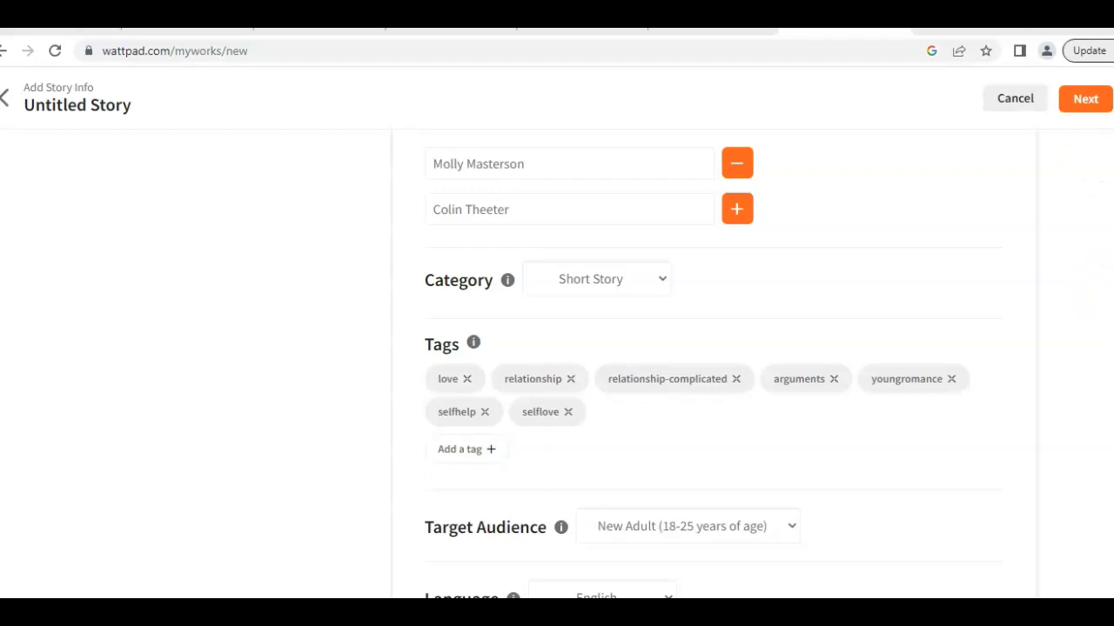
scroll(713, 363, down, 3)
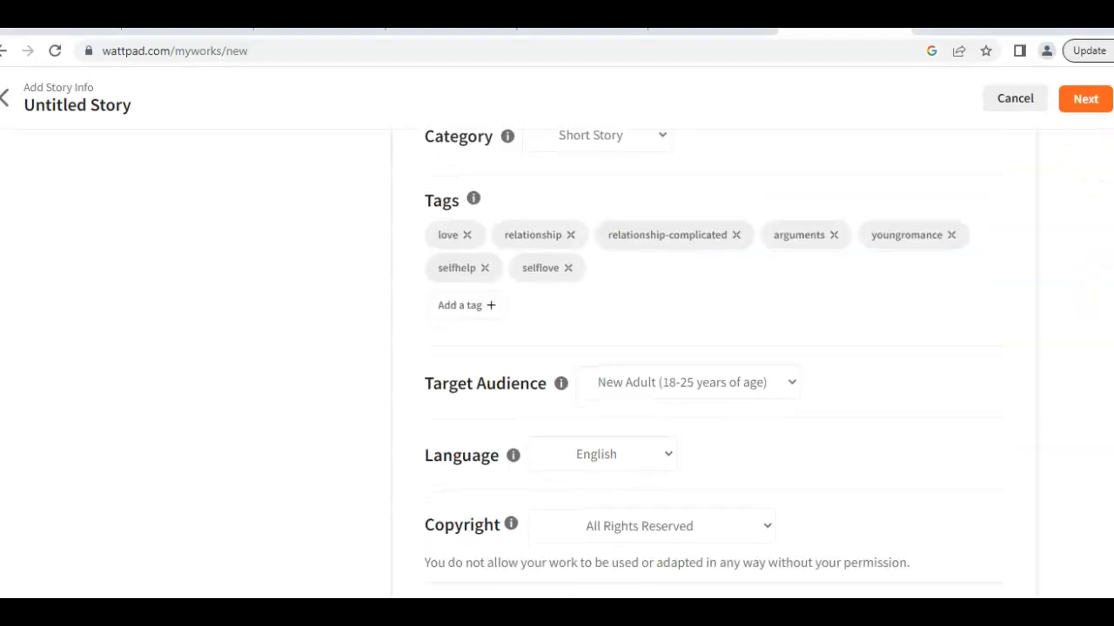
scroll(713, 363, down, 2)
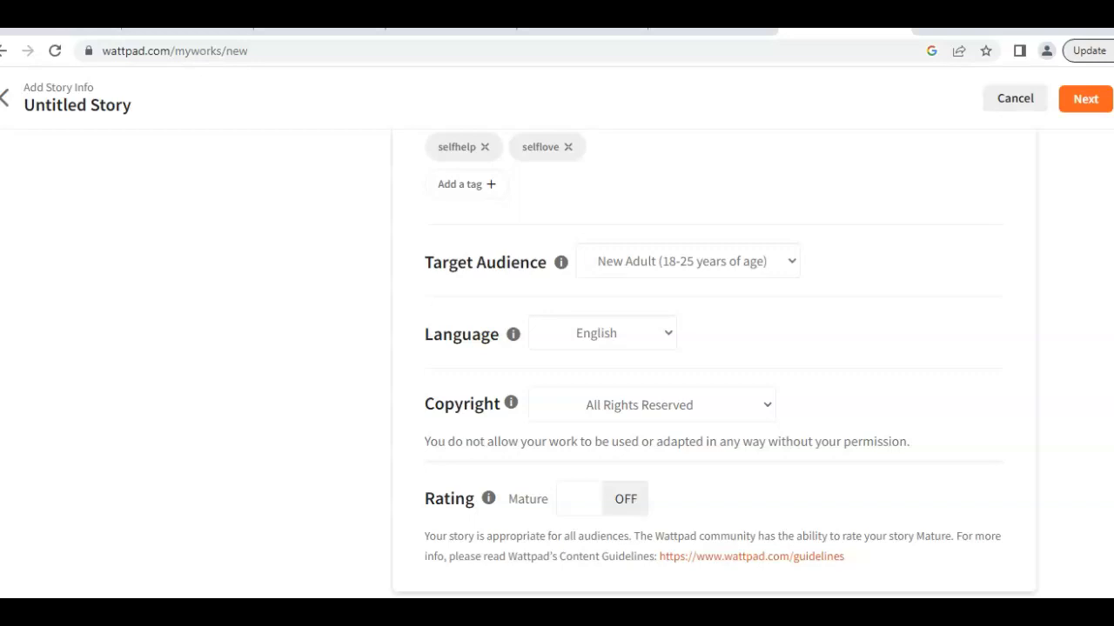
Recheck the story details, submit them to continue to the part editor, and dismiss the tips that cover the page
scroll(713, 363, down, 1)
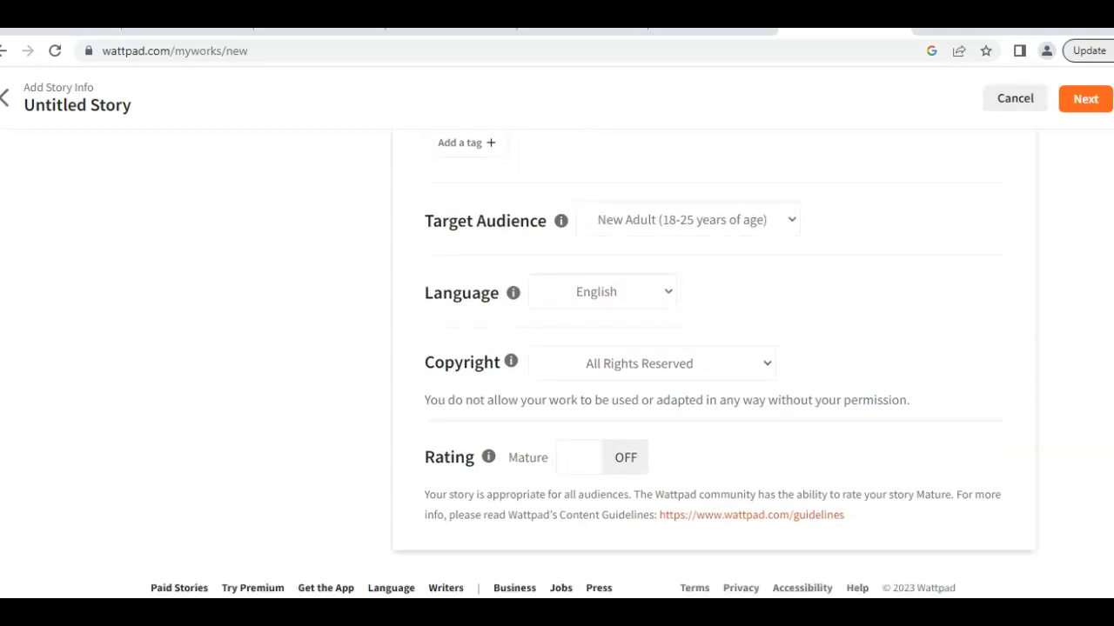
scroll(713, 363, up, 5)
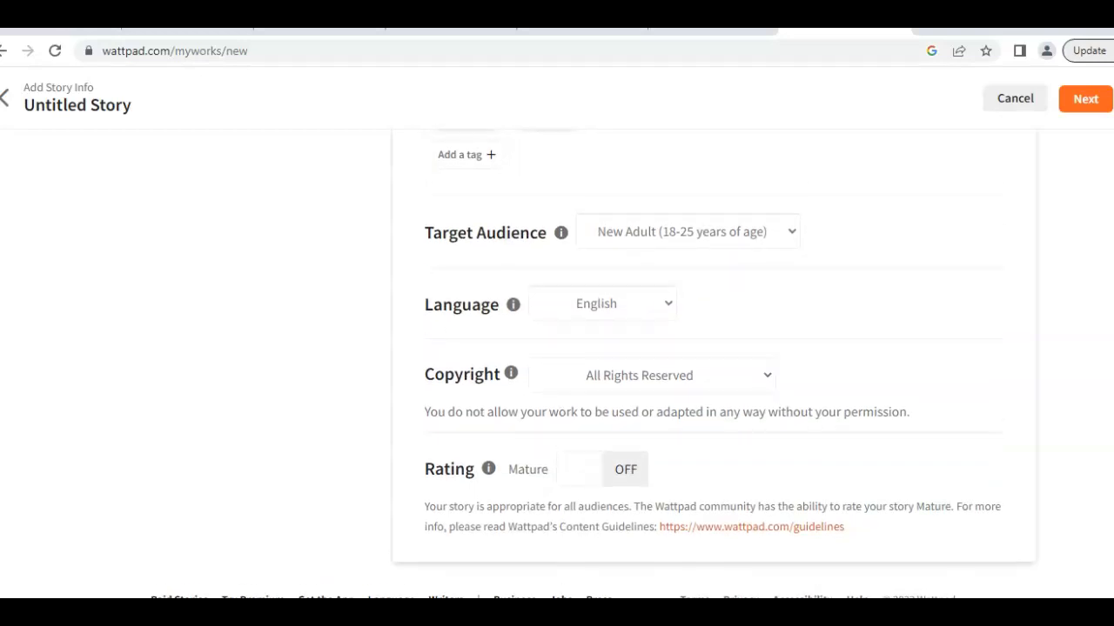
scroll(714, 363, up, 5)
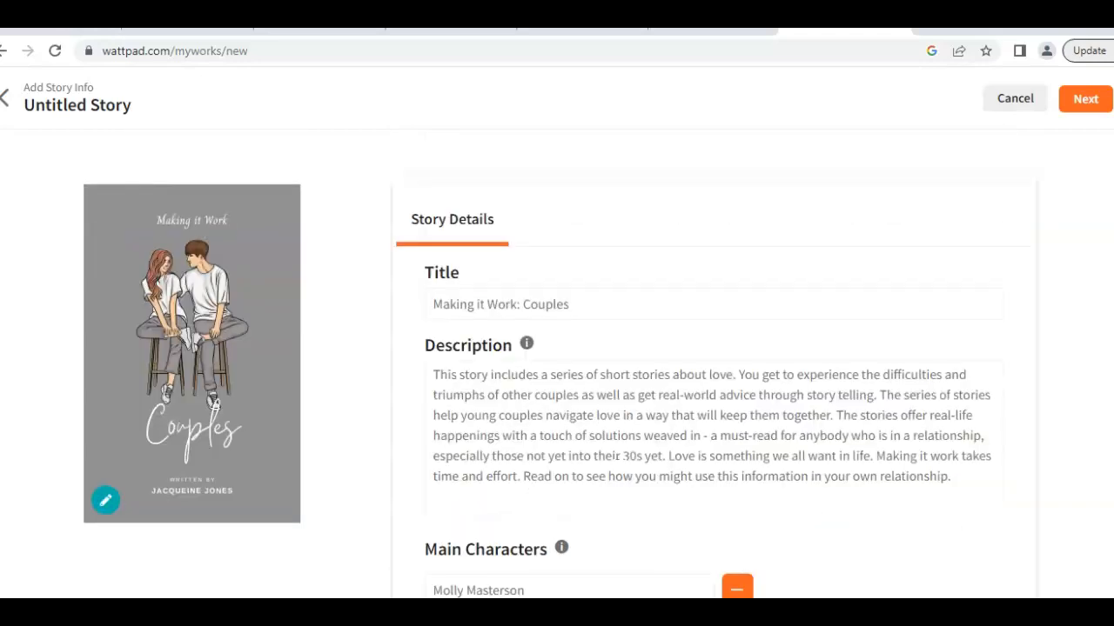
scroll(713, 364, down, 10)
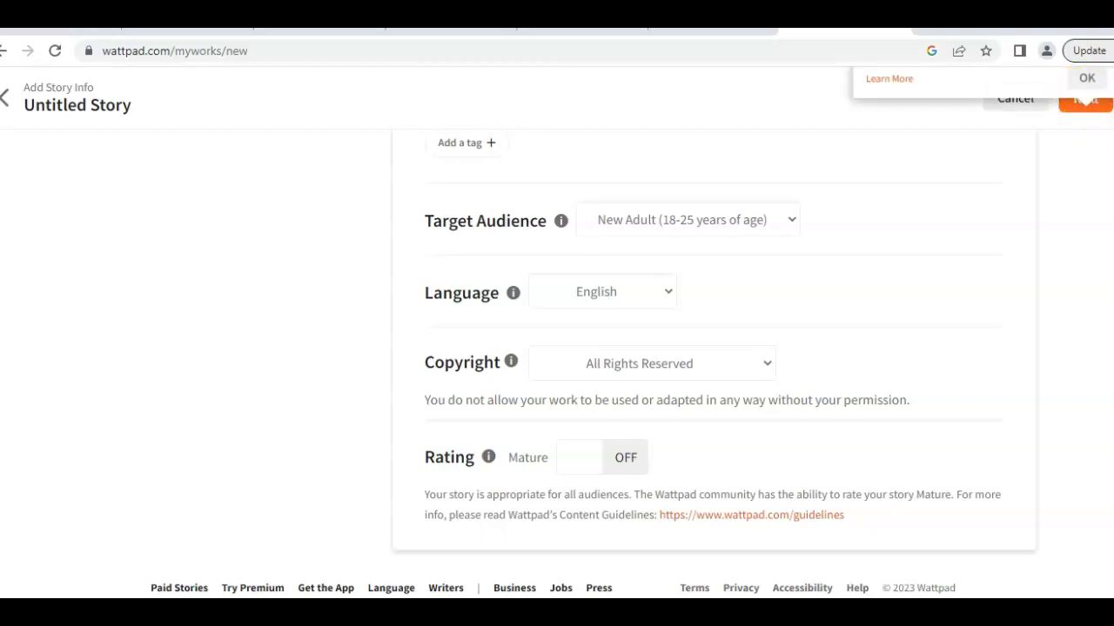
click(1086, 79)
click(1086, 98)
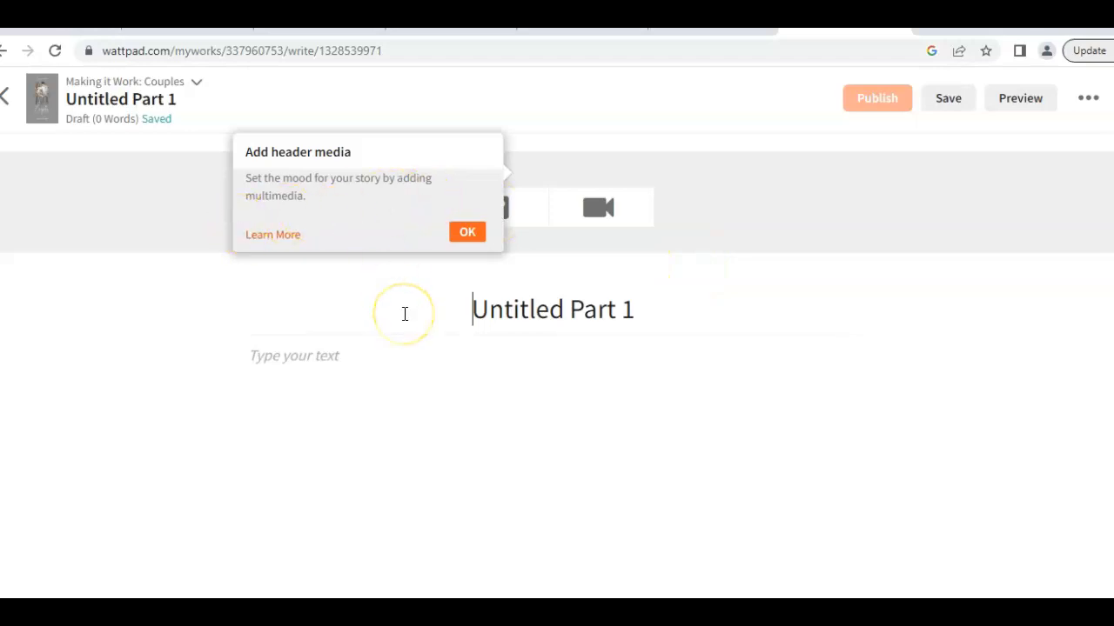
click(467, 233)
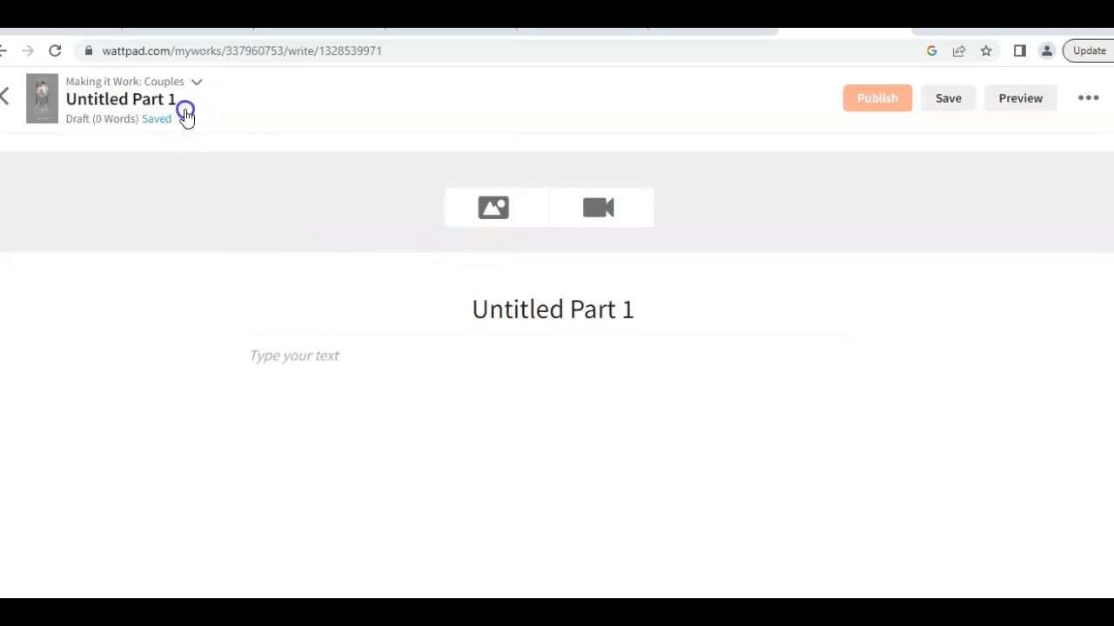
Open the story's list of parts, select Untitled Part 1 for editing and dismiss the header media tip
click(185, 114)
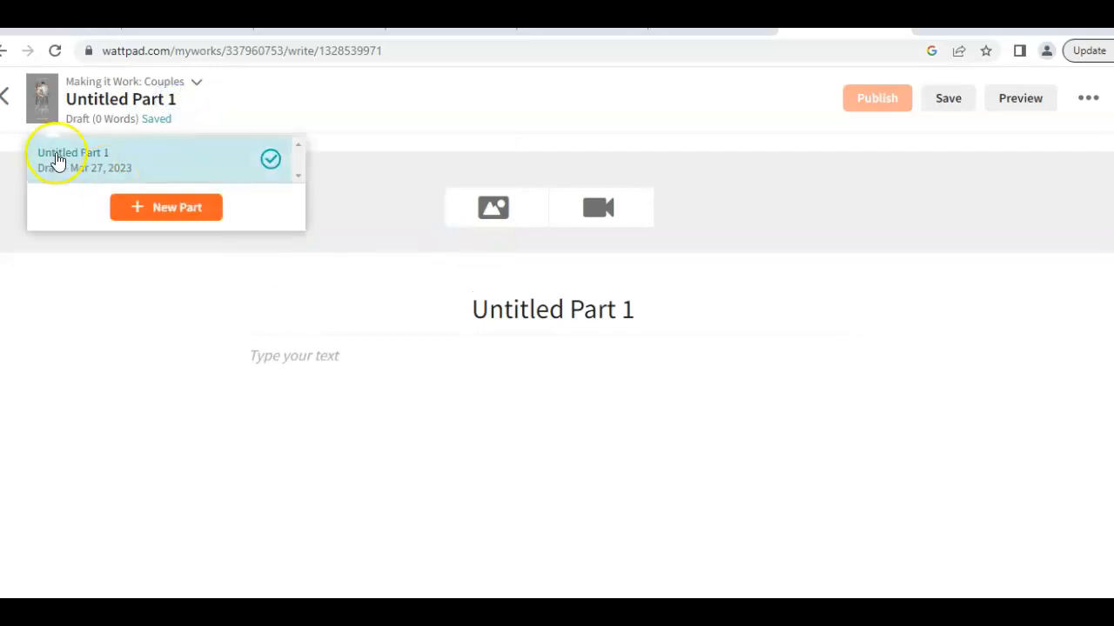
click(56, 161)
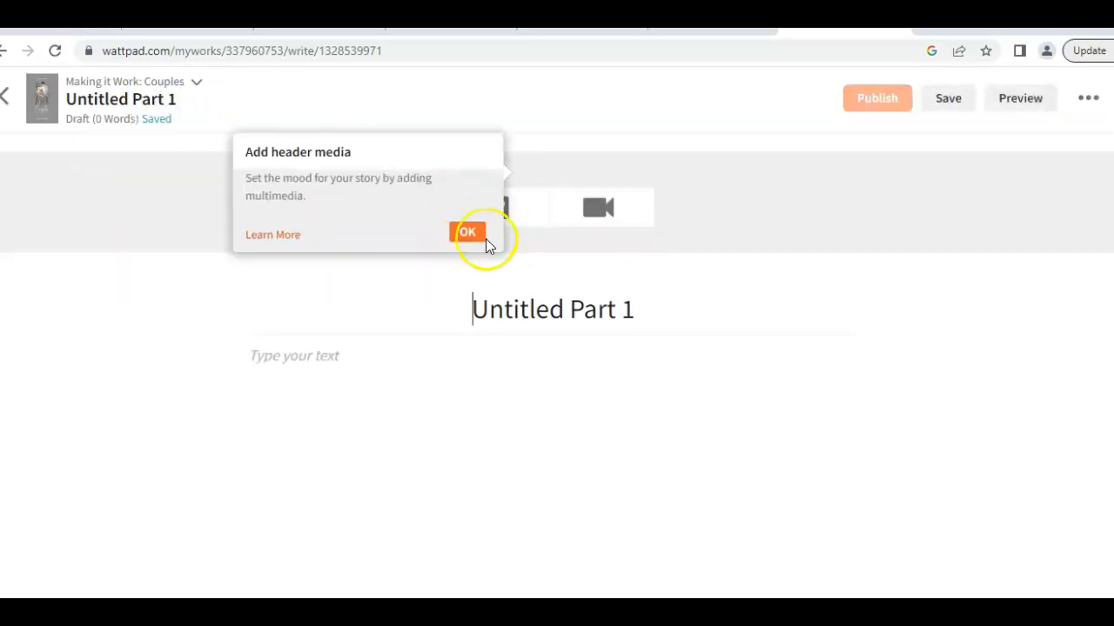
click(467, 237)
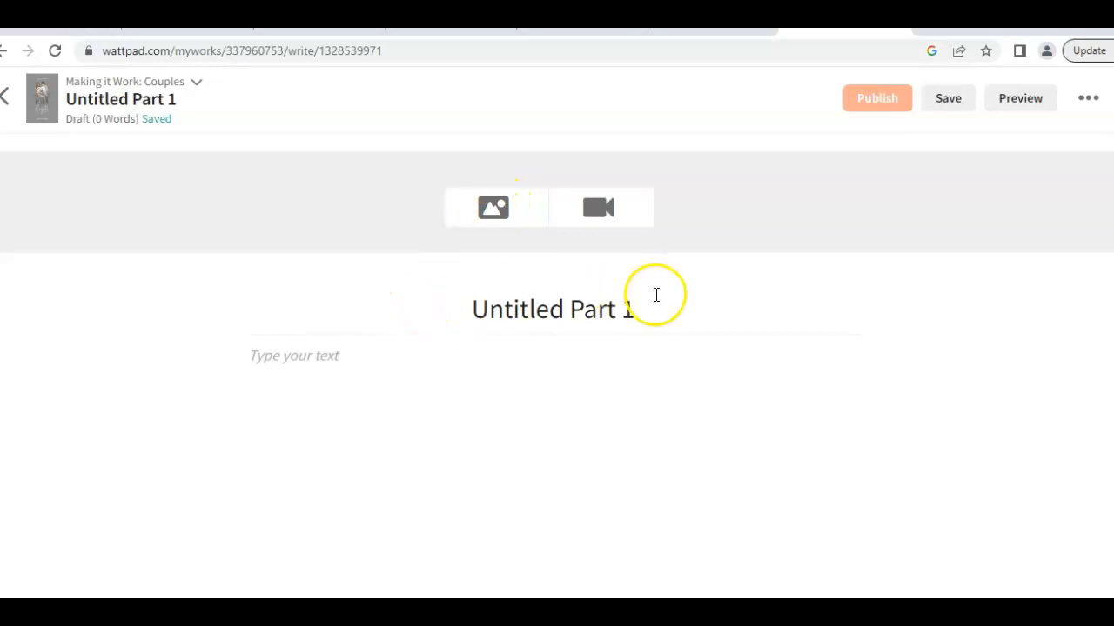
Replace the part's placeholder title with the couple's two first names joined by "and"
click(646, 309)
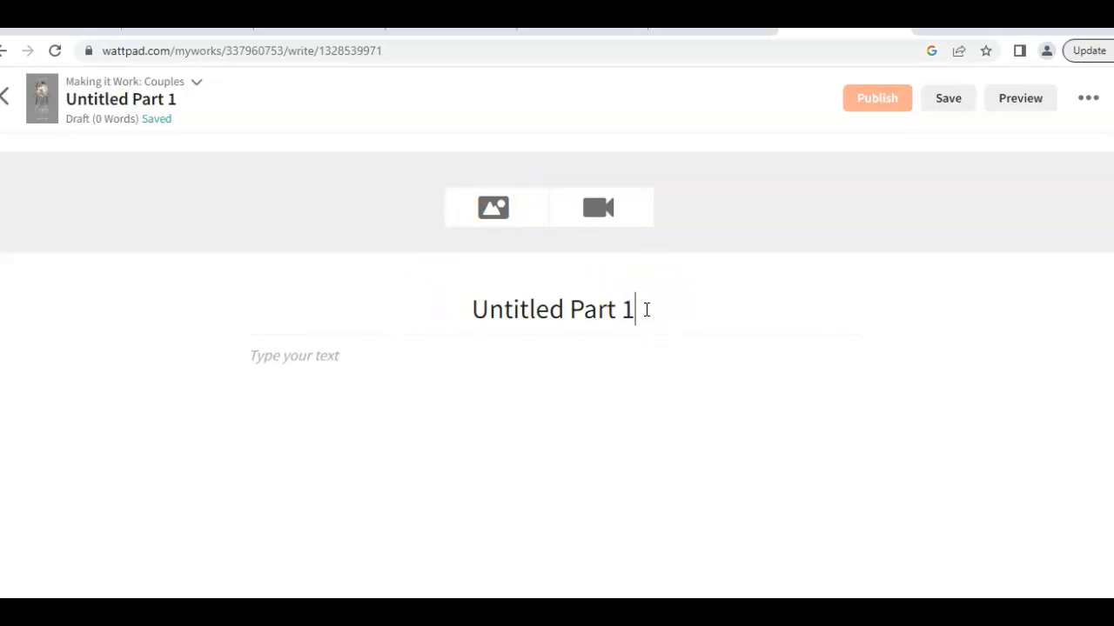
key(BackSpace)
key(BackSpace)
key(BackSpace)
key(BackSpace)
key(BackSpace)
key(BackSpace)
key(BackSpace)
key(BackSpace)
key(BackSpace)
key(BackSpace)
key(BackSpace)
key(BackSpace)
key(BackSpace)
key(BackSpace)
key(BackSpace)
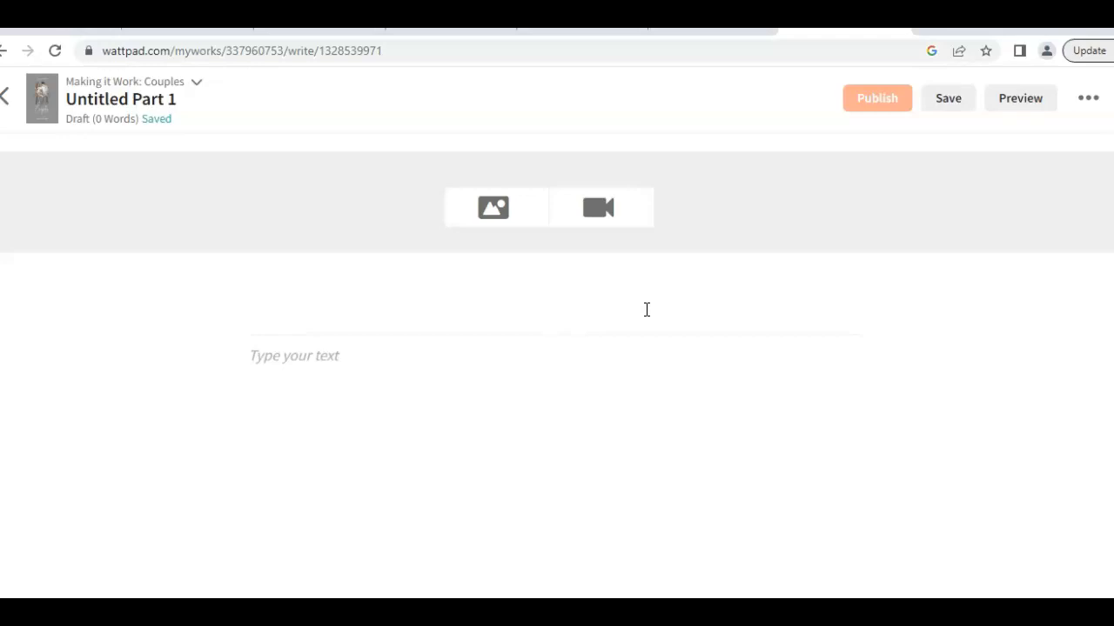
text(Jessica)
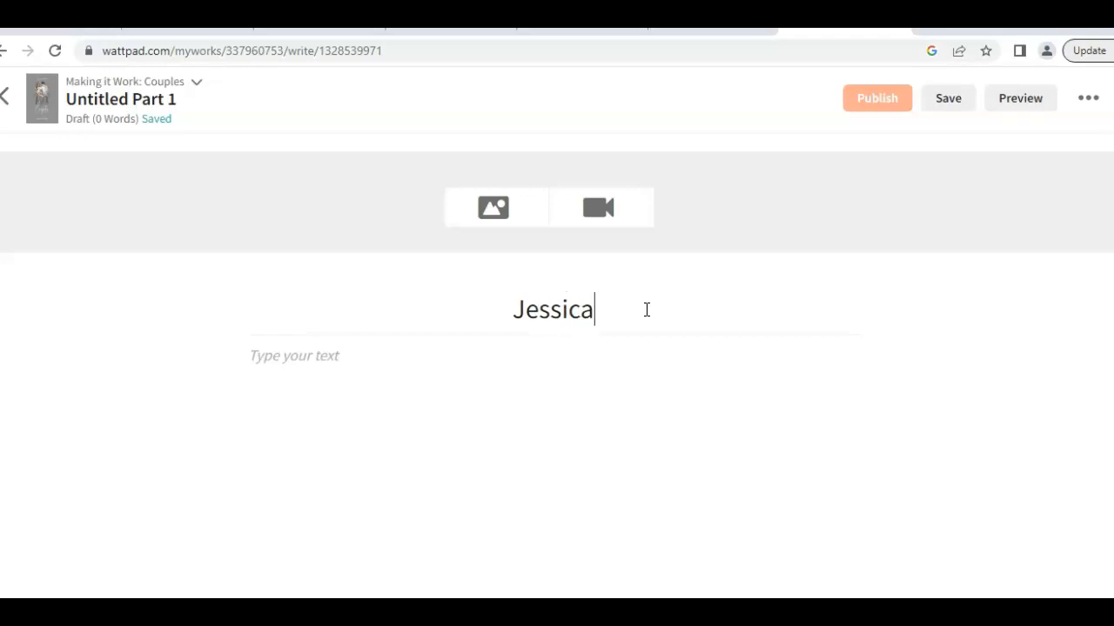
text( and Mike)
Start the part's body text with "Here is where you begin"
click(539, 374)
text(Here is where you begin)
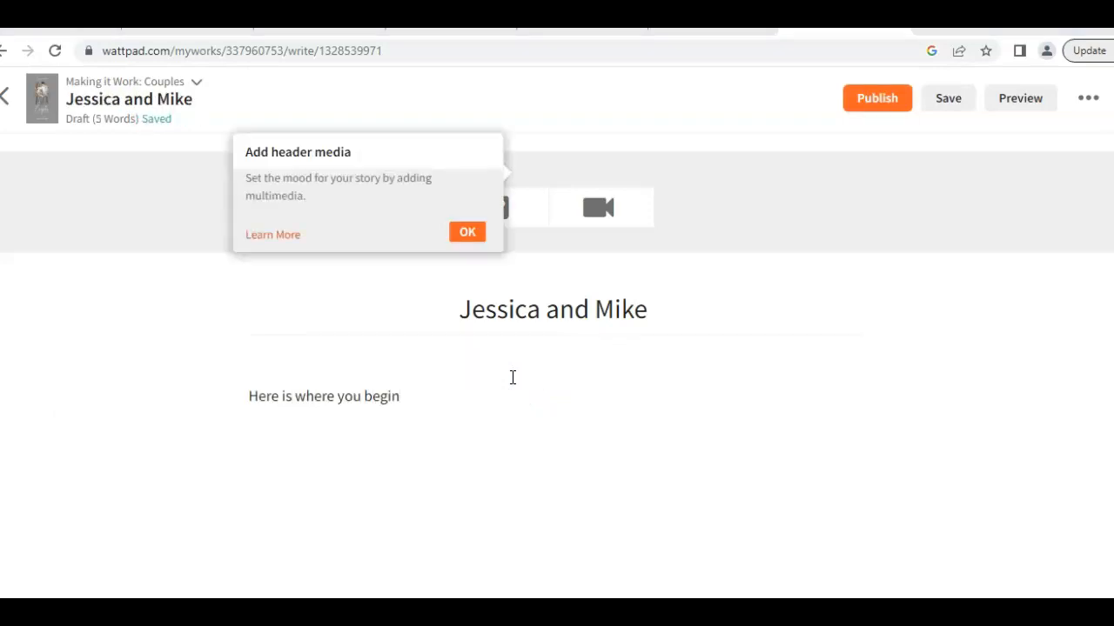